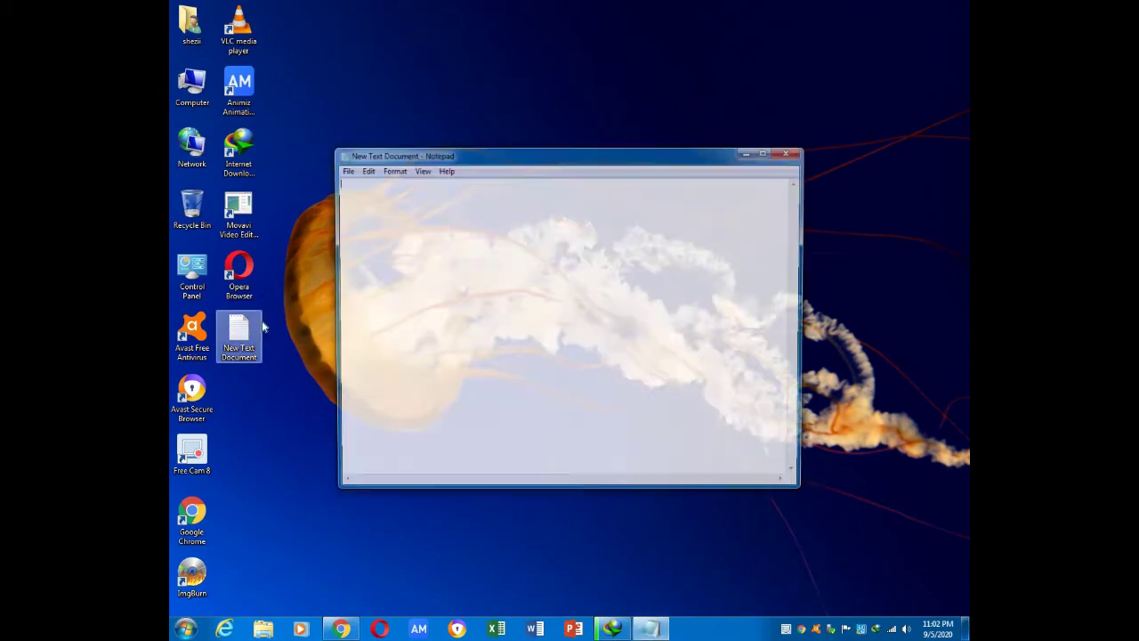
Write the intro line, 'Step-1', and a note to download the Pak Urdu installer from Google.
{"action": "type", "text": "Hello today we will learn how to write a"}
{"action": "key", "text": "BackSpace"}
{"action": "type", "text": "Step-1"}
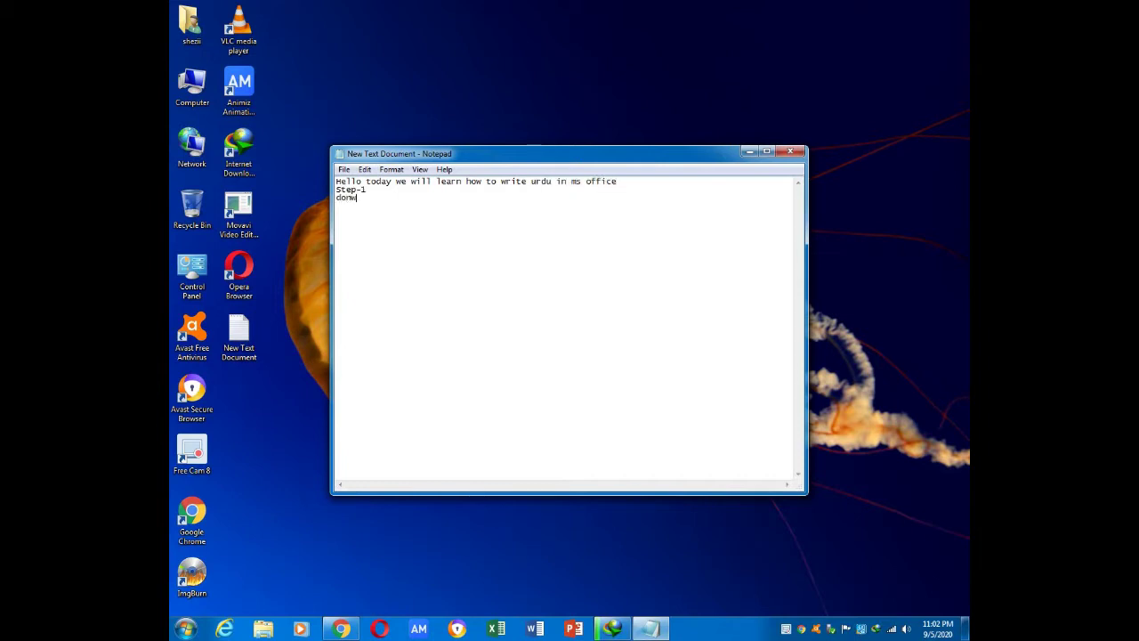
{"action": "type", "text": "load pa inta"}
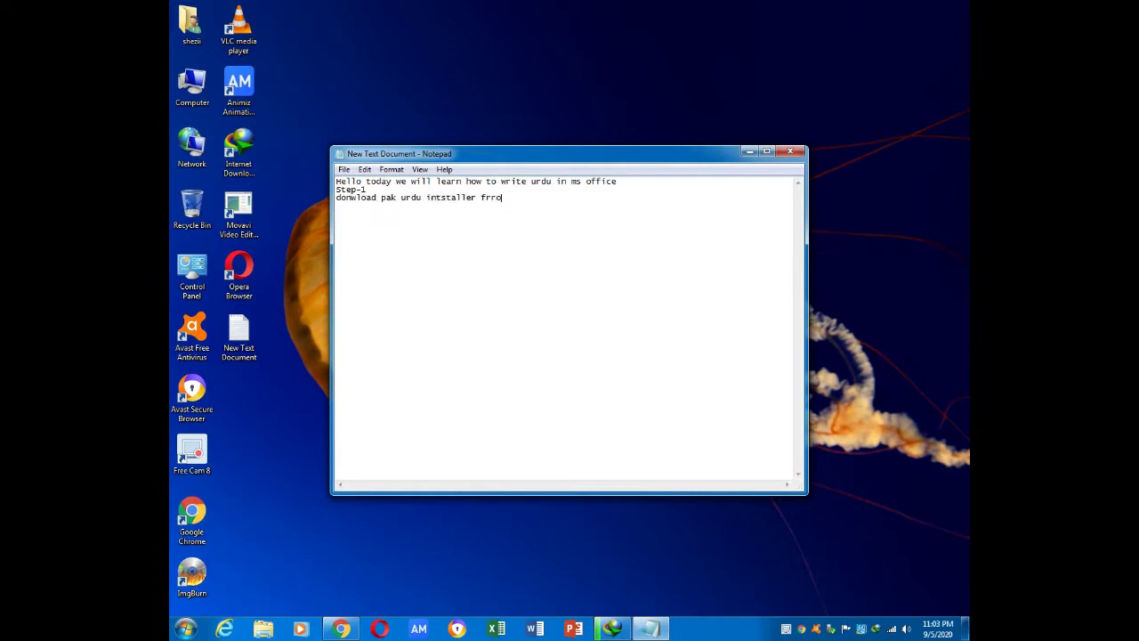
{"action": "type", "text": "google"}
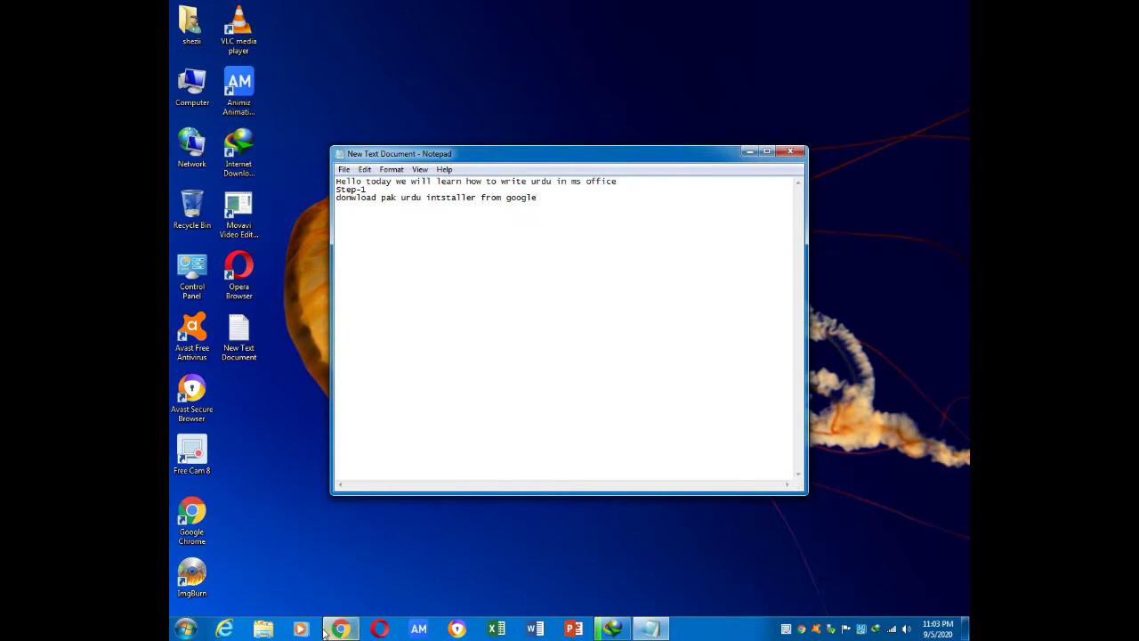
{"action": "left_click", "coordinate": [341, 628]}
Open mbilalm.com's Pak Urdu Installer page and its MediaFire .exe download.
{"action": "left_click", "coordinate": [416, 85]}
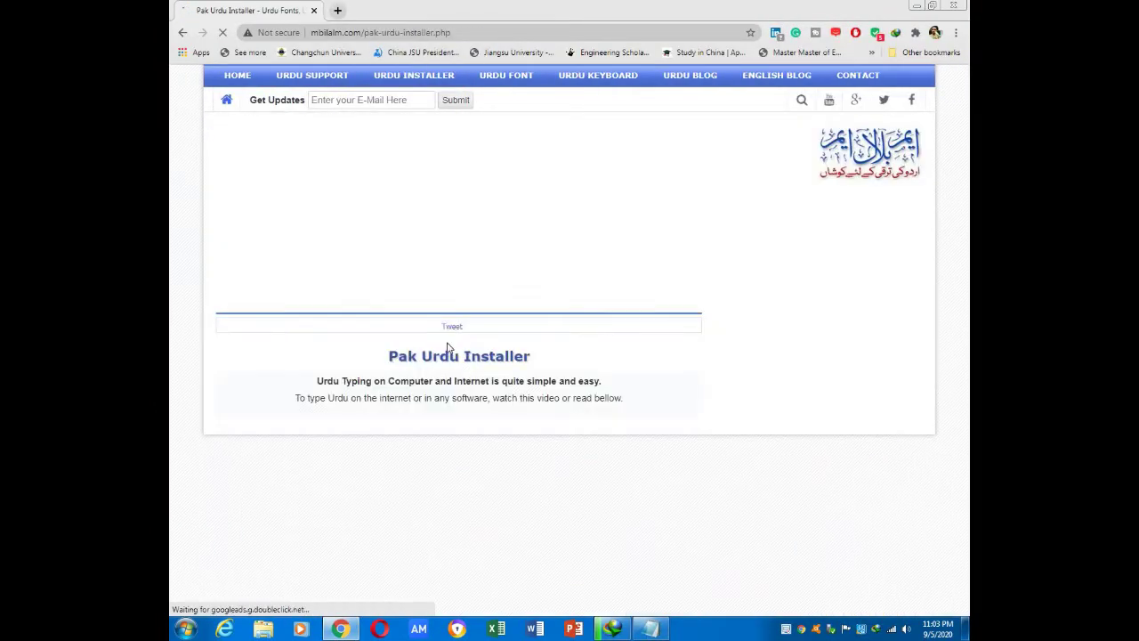
{"action": "scroll", "coordinate": [445, 347], "scroll_direction": "down", "scroll_amount": 3}
{"action": "left_click", "coordinate": [448, 393]}
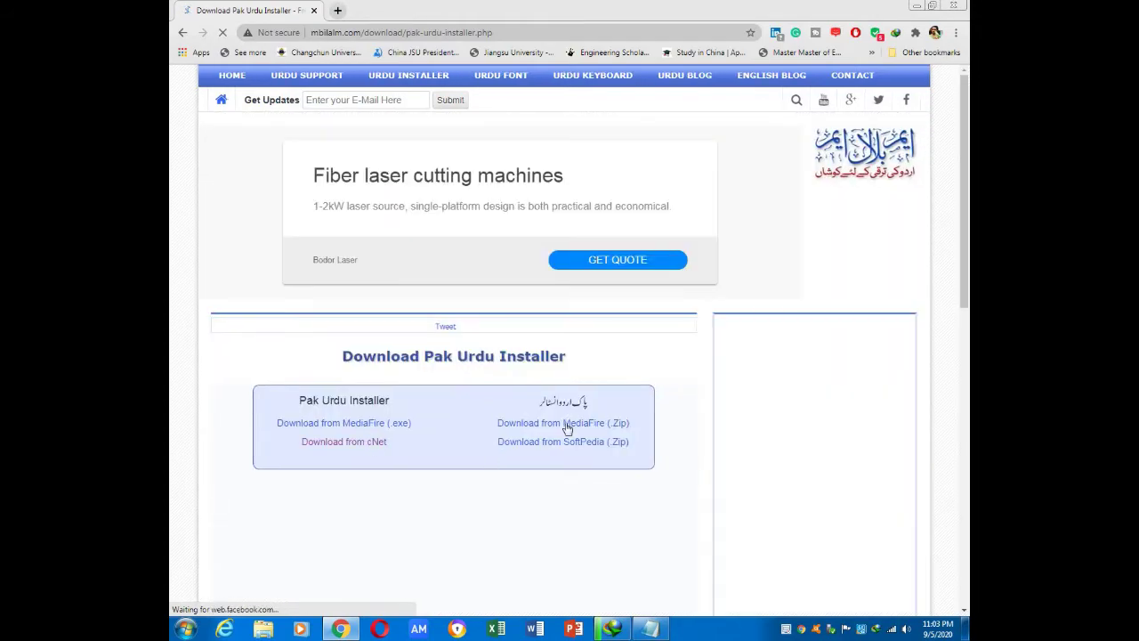
{"action": "left_click", "coordinate": [325, 429]}
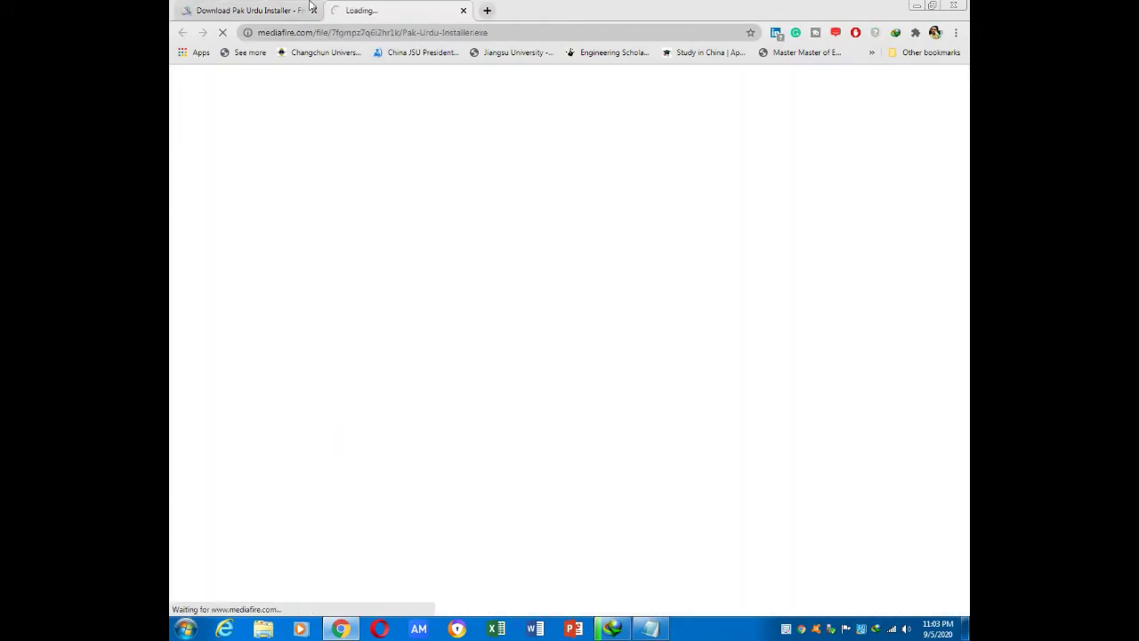
Note that the installer is already downloaded, then show Pak-Urdu-Installer.exe in Internet Download Manager.
{"action": "key", "text": "alt+Tab"}
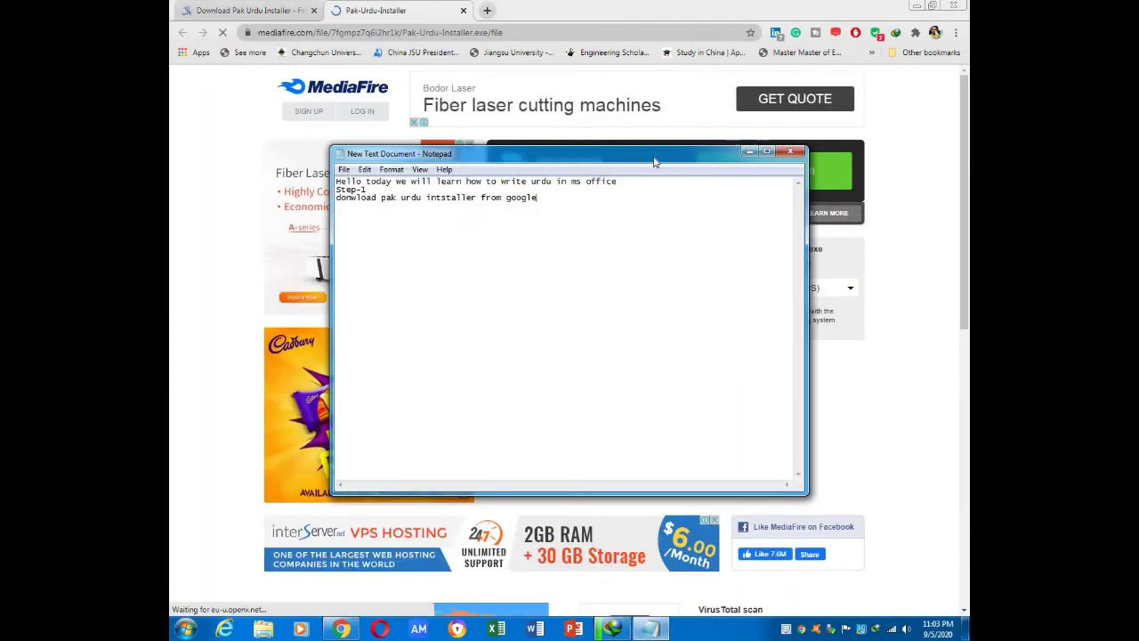
{"action": "type", "text": "donwload"}
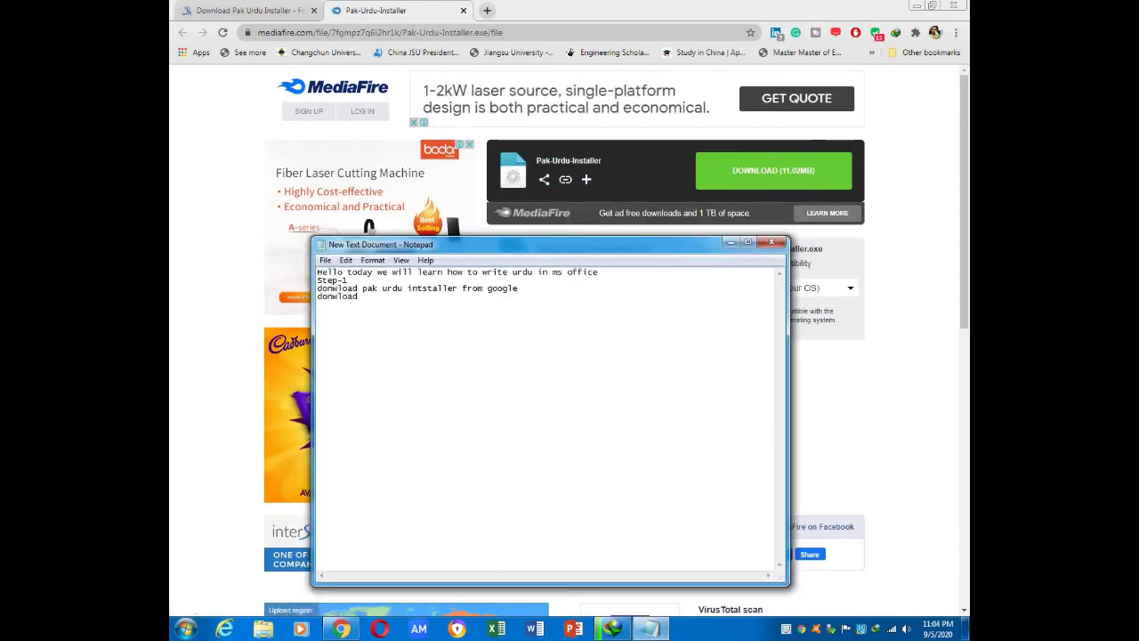
{"action": "type", "text": " it  i have already downloa"}
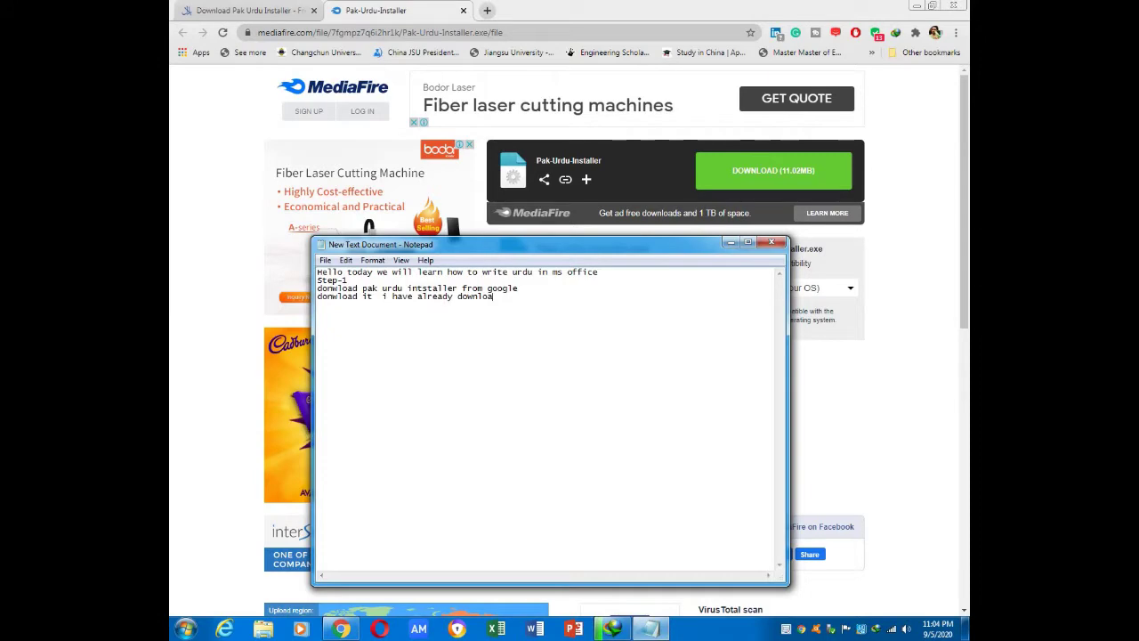
{"action": "type", "text": "ded"}
{"action": "type", "text": "tall it"}
{"action": "left_click", "coordinate": [728, 242]}
{"action": "key", "text": "super+d"}
{"action": "left_click", "coordinate": [611, 629]}
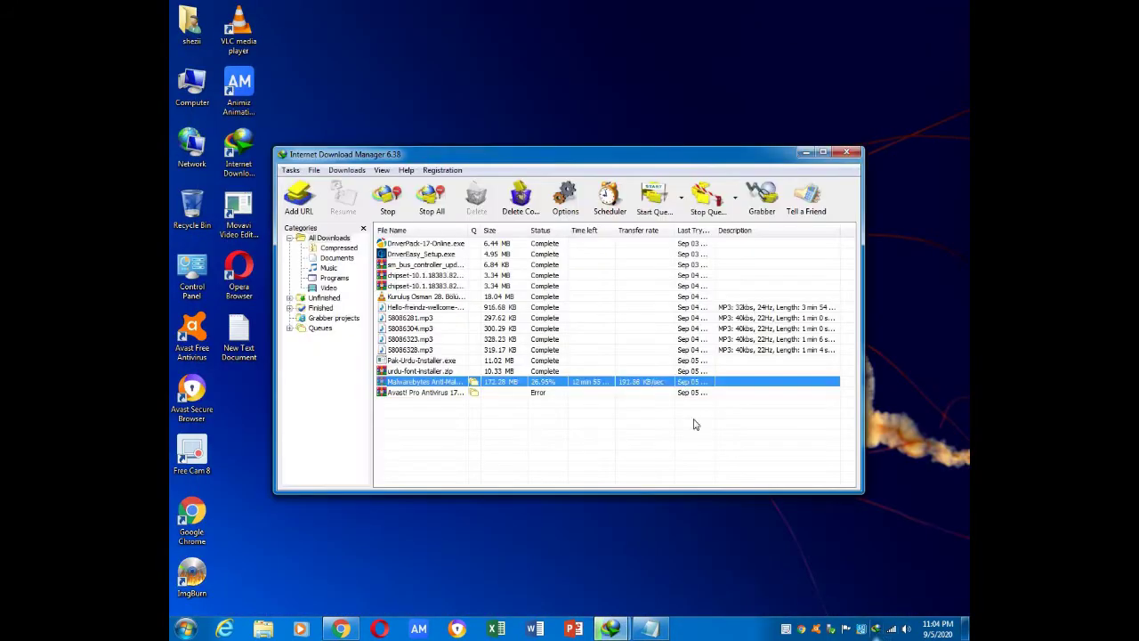
Launch Pak-Urdu-Installer.exe from the download manager and run the InstallShield wizard through Next and Install.
{"action": "double_click", "coordinate": [509, 373]}
{"action": "left_click", "coordinate": [509, 356]}
{"action": "left_click", "coordinate": [462, 10]}
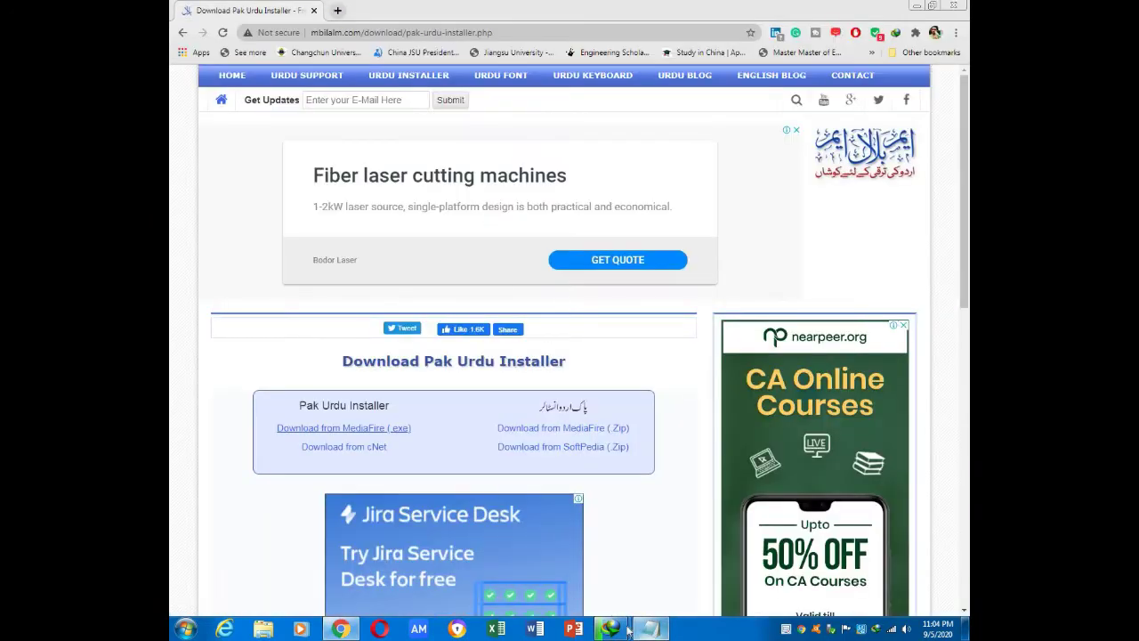
{"action": "left_click", "coordinate": [610, 628]}
{"action": "left_click", "coordinate": [603, 439]}
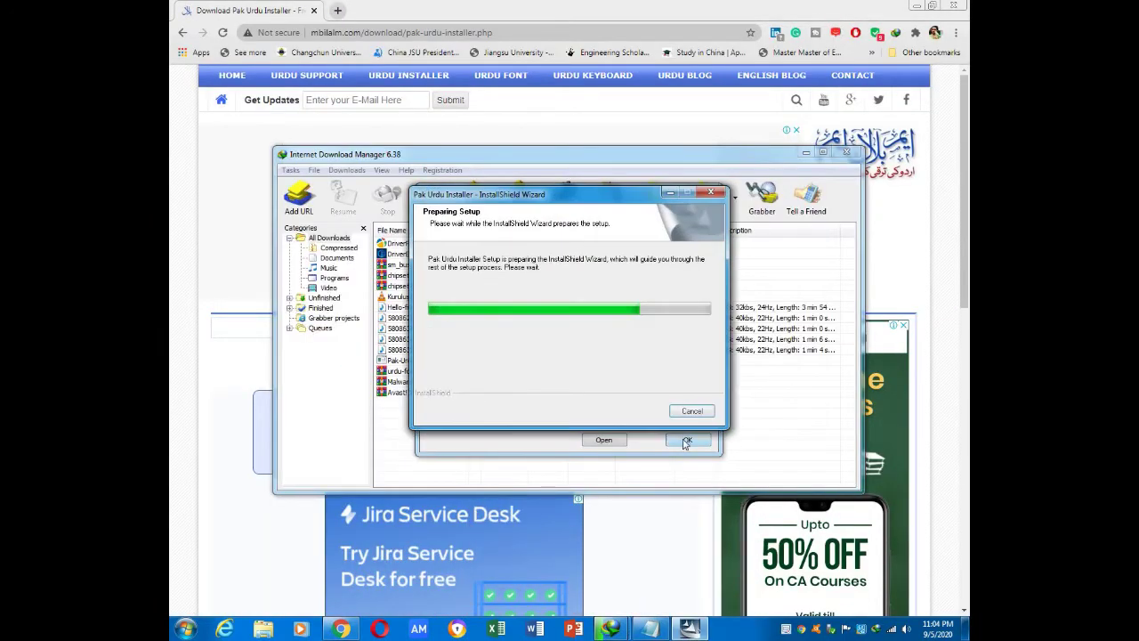
{"action": "left_click", "coordinate": [637, 423]}
{"action": "left_click", "coordinate": [636, 427]}
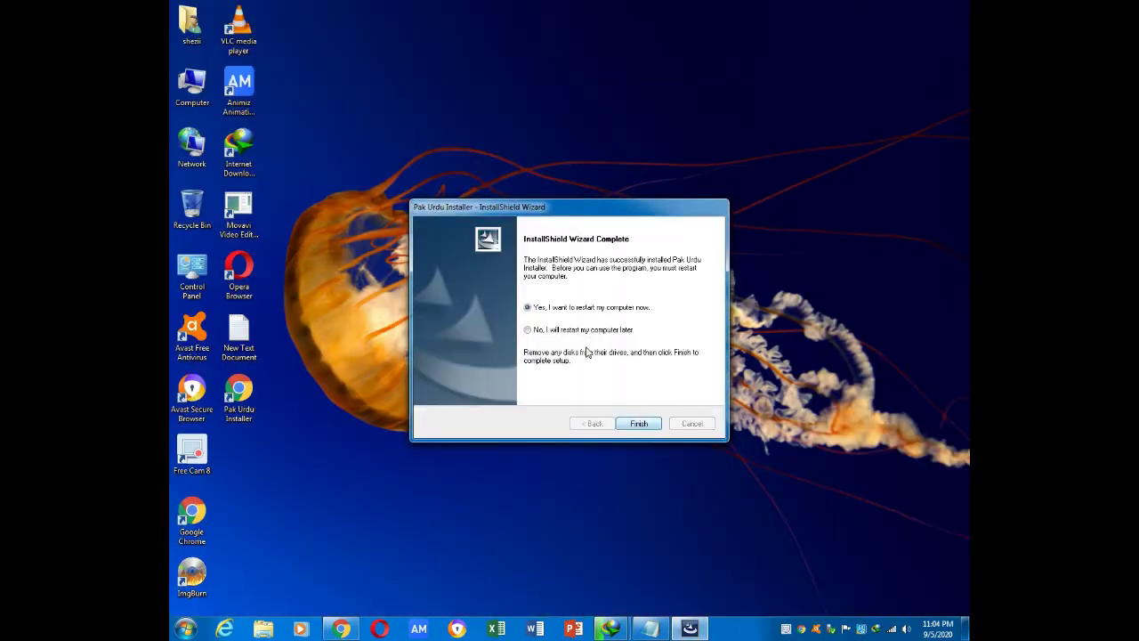
{"action": "left_click", "coordinate": [650, 628]}
{"action": "type", "text": "restart the com"}
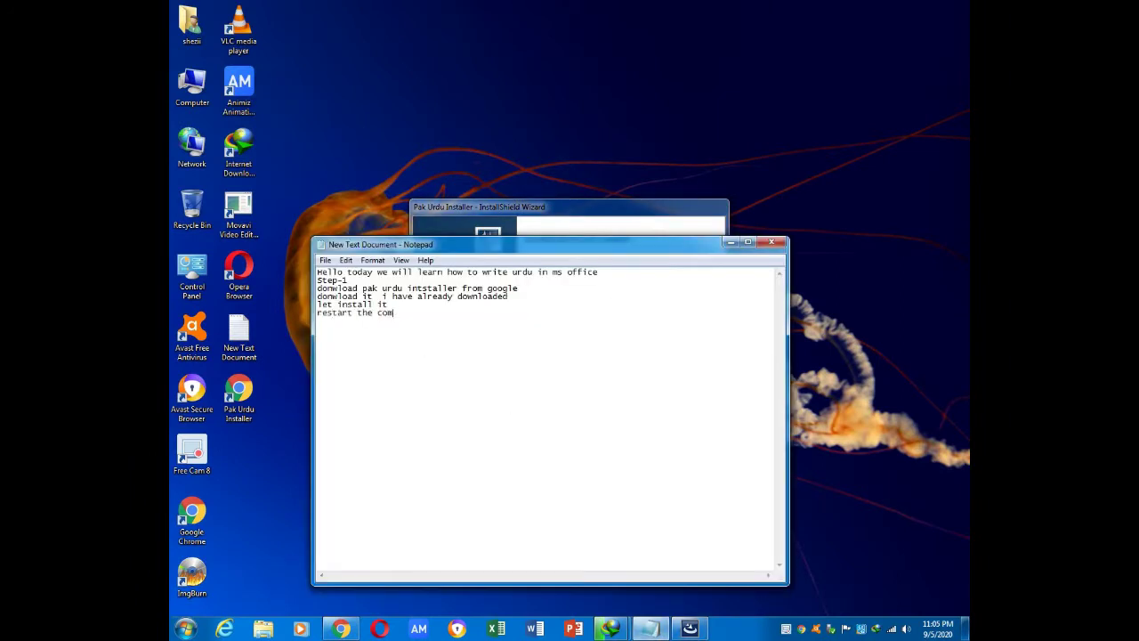
Note restarting and switching between English and Urdu, then set the input language to Urdu.
{"action": "type", "text": "puter w update will be process."}
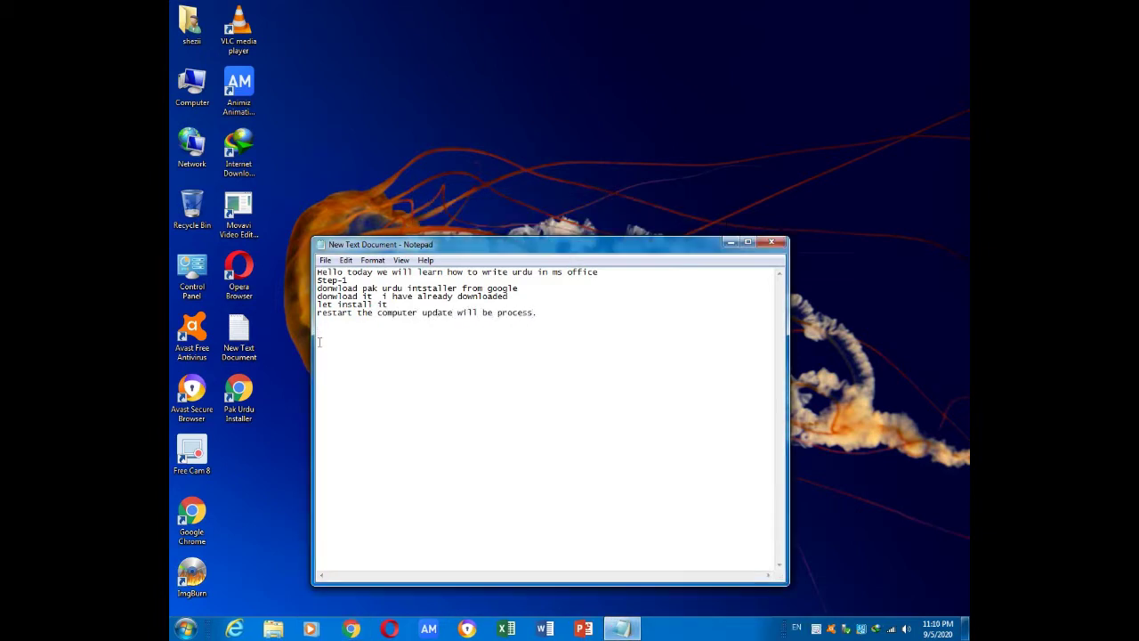
{"action": "type", "text": "er restart you can now swtich fo"}
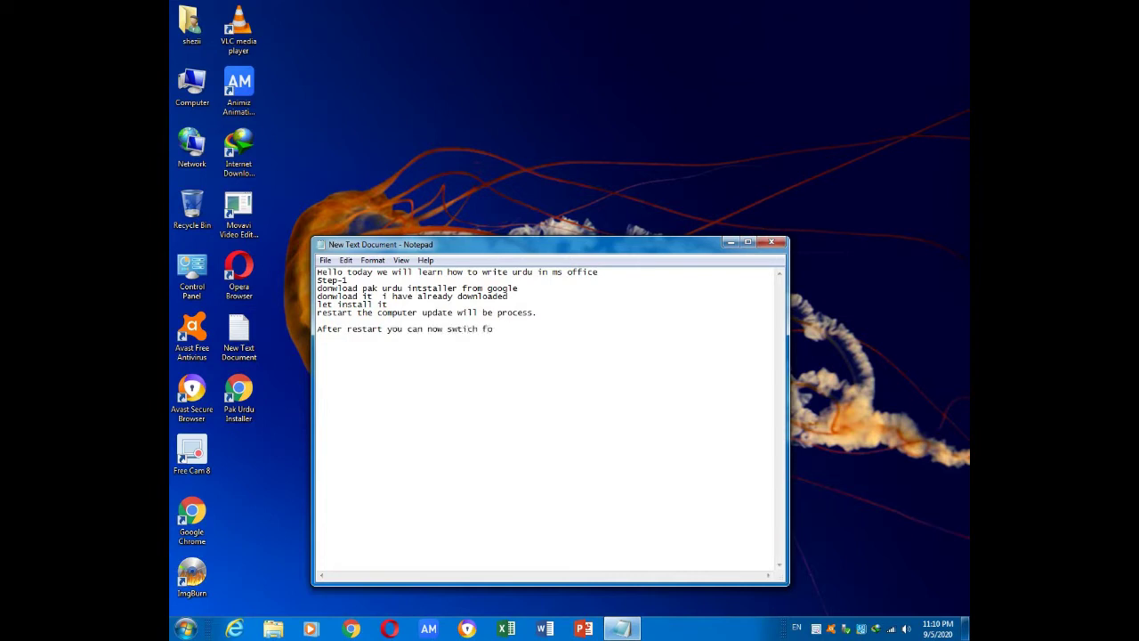
{"action": "type", "text": "rom either"}
{"action": "type", "text": "glis or urdu in task"}
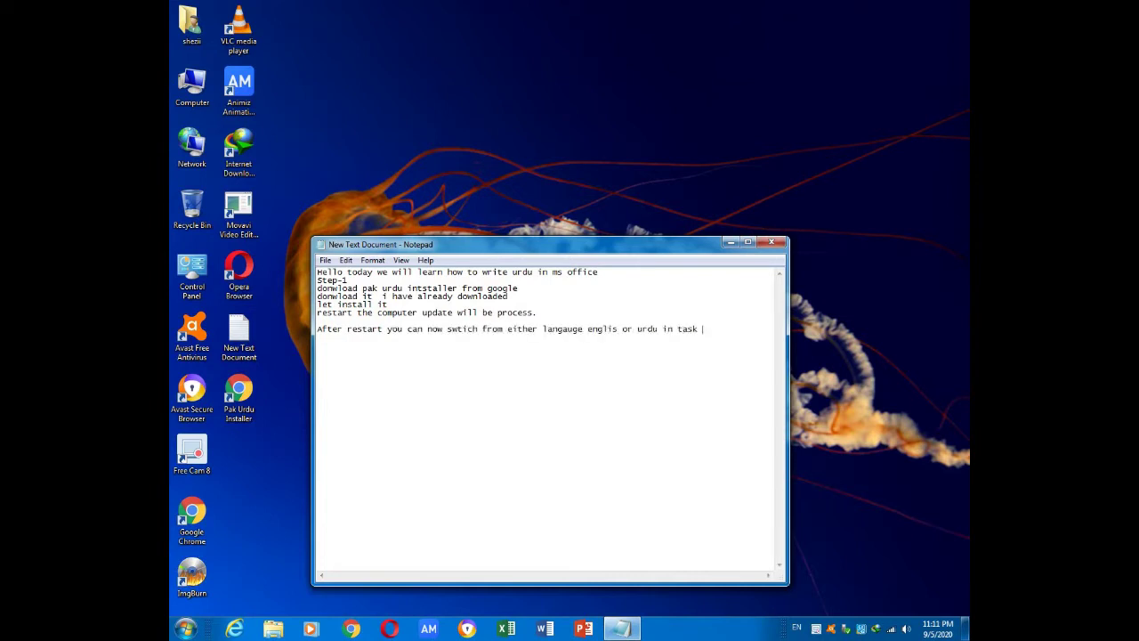
{"action": "left_click", "coordinate": [797, 629]}
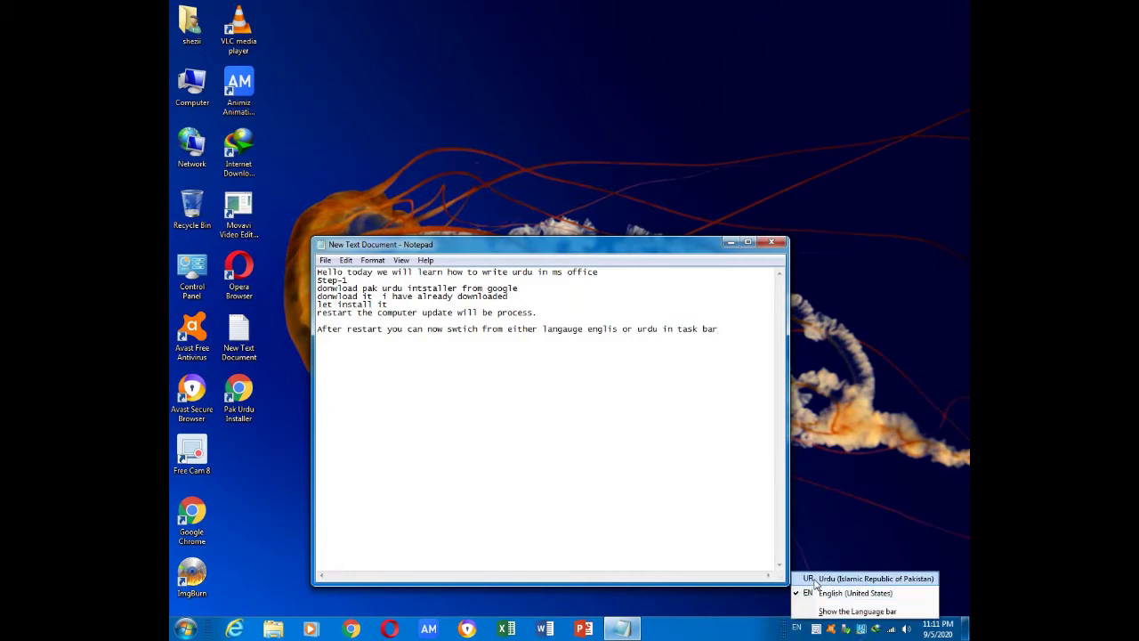
{"action": "left_click", "coordinate": [806, 578]}
{"action": "left_click_drag", "start_coordinate": [373, 244], "coordinate": [337, 113]}
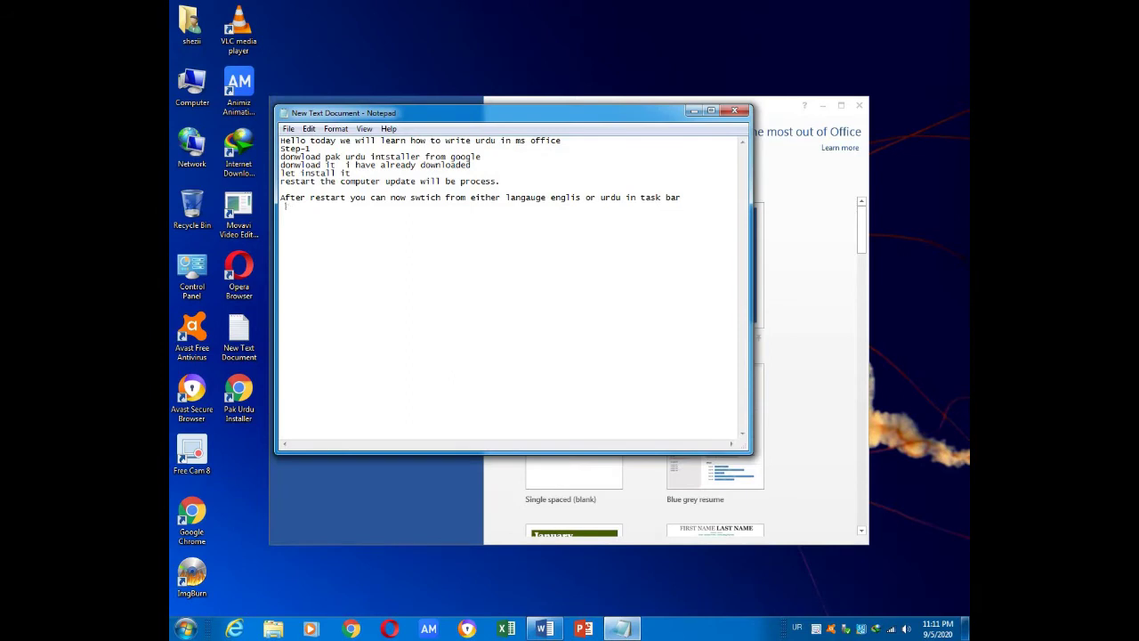
Create a new blank Word document and maximize its window.
{"action": "left_click", "coordinate": [772, 196]}
{"action": "left_click", "coordinate": [557, 311]}
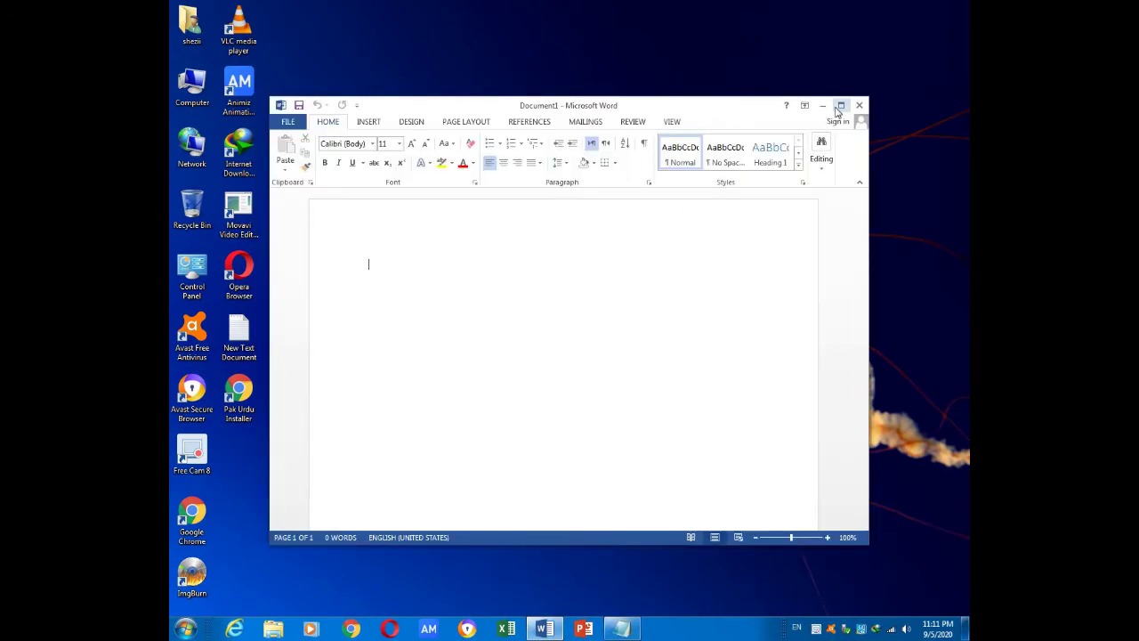
{"action": "left_click", "coordinate": [841, 107]}
Toggle the input language between Urdu and English, add a note, and minimize Notepad.
{"action": "left_click", "coordinate": [797, 628]}
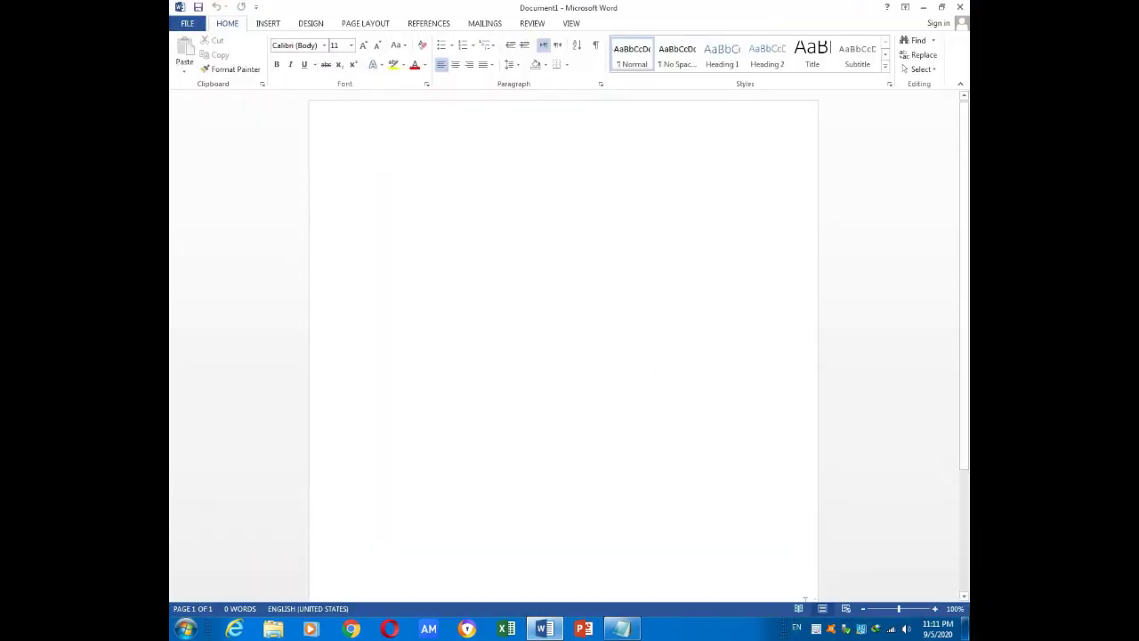
{"action": "left_click", "coordinate": [621, 628]}
{"action": "left_click", "coordinate": [796, 629]}
{"action": "left_click", "coordinate": [807, 592]}
{"action": "type", "text": "ap jis langu"}
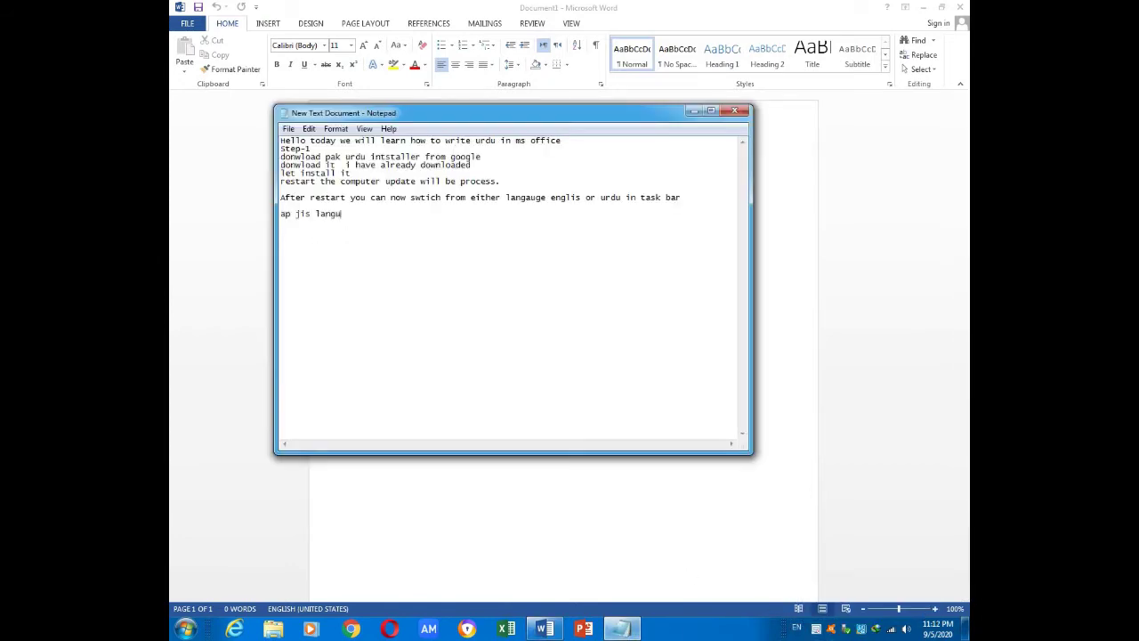
{"action": "type", "text": "age me ilkhna "}
{"action": "type", "text": "chahty us k select karin task bar se"}
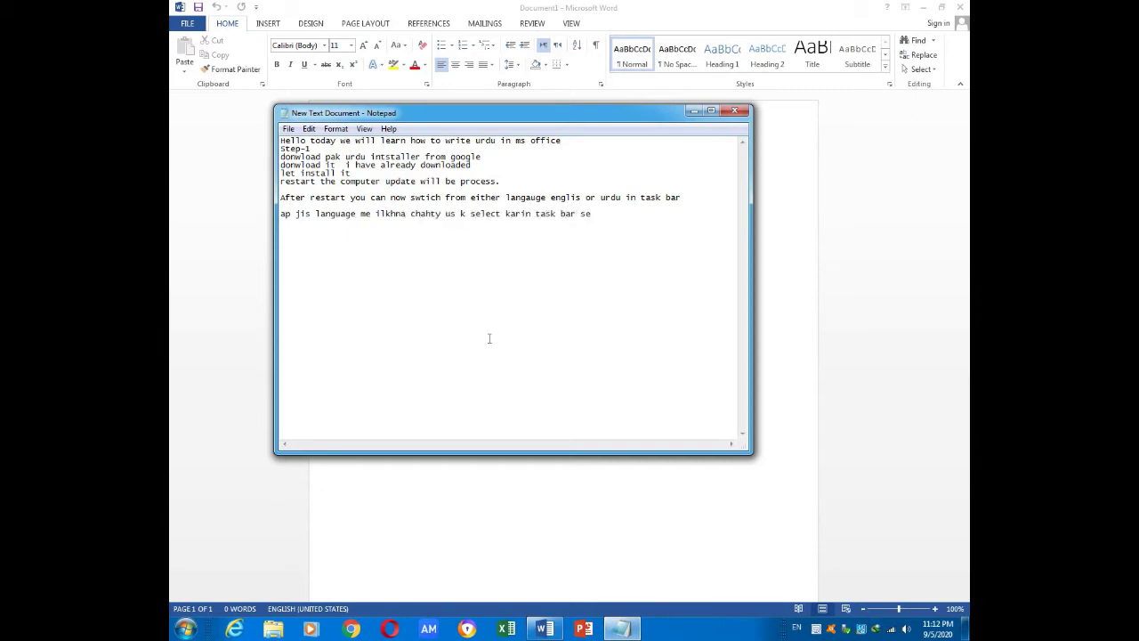
{"action": "left_click", "coordinate": [797, 627]}
{"action": "left_click", "coordinate": [694, 110]}
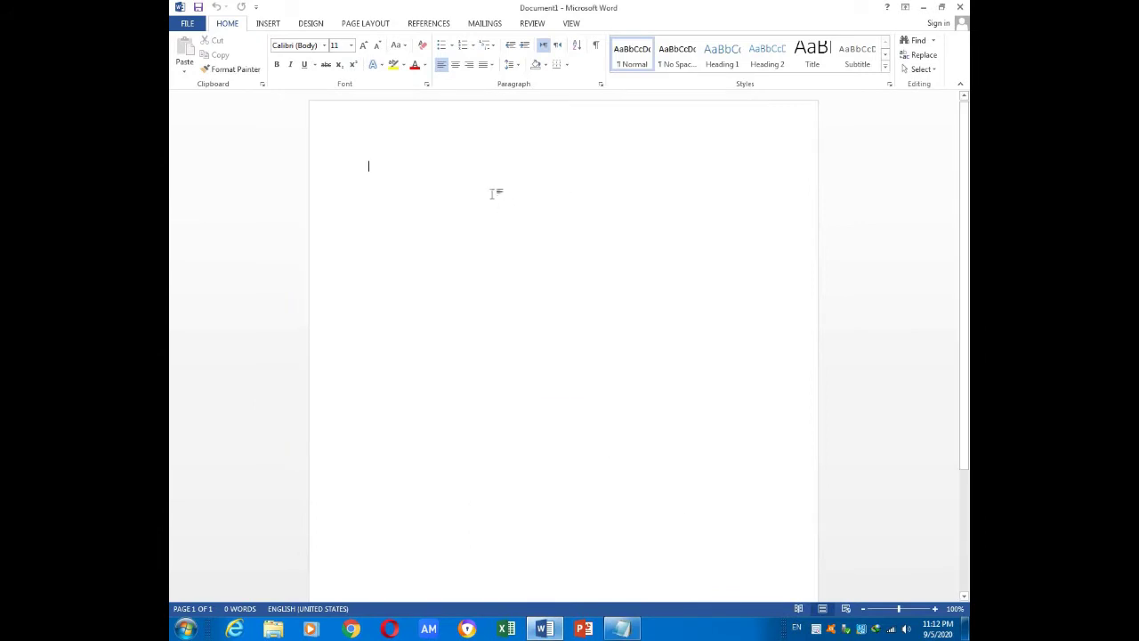
Type 'Open the ms office and write', switch to Urdu input, set right-to-left, and type 'کرو'.
{"action": "type", "text": "Ab"}
{"action": "key", "text": "BackSpace"}
{"action": "type", "text": "Open the ms office and write"}
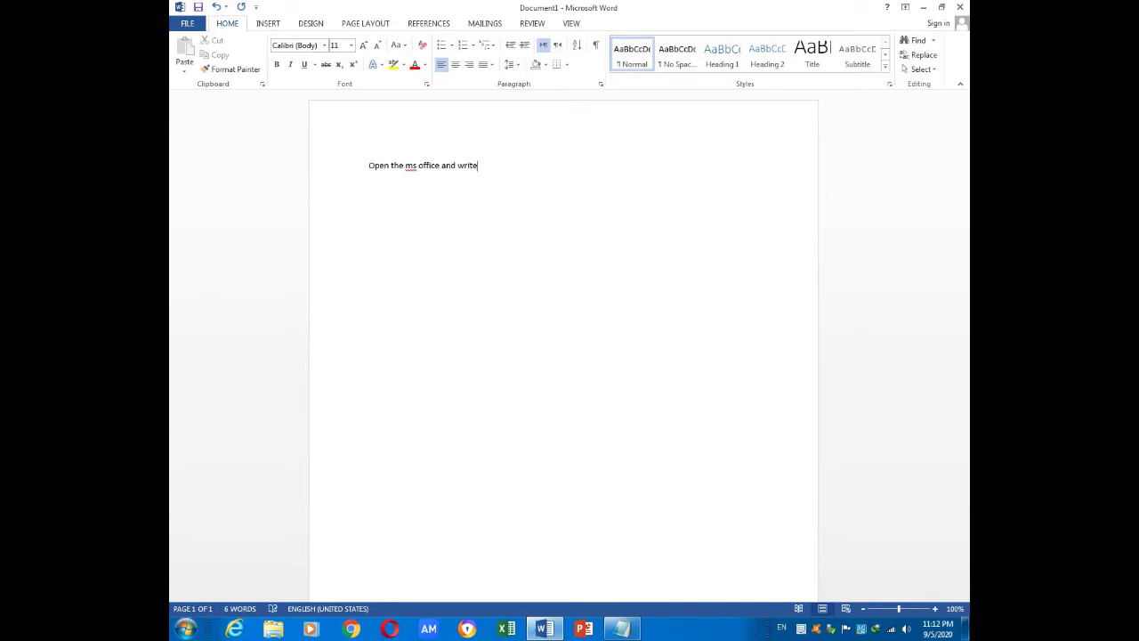
{"action": "left_click", "coordinate": [781, 627]}
{"action": "left_click", "coordinate": [845, 592]}
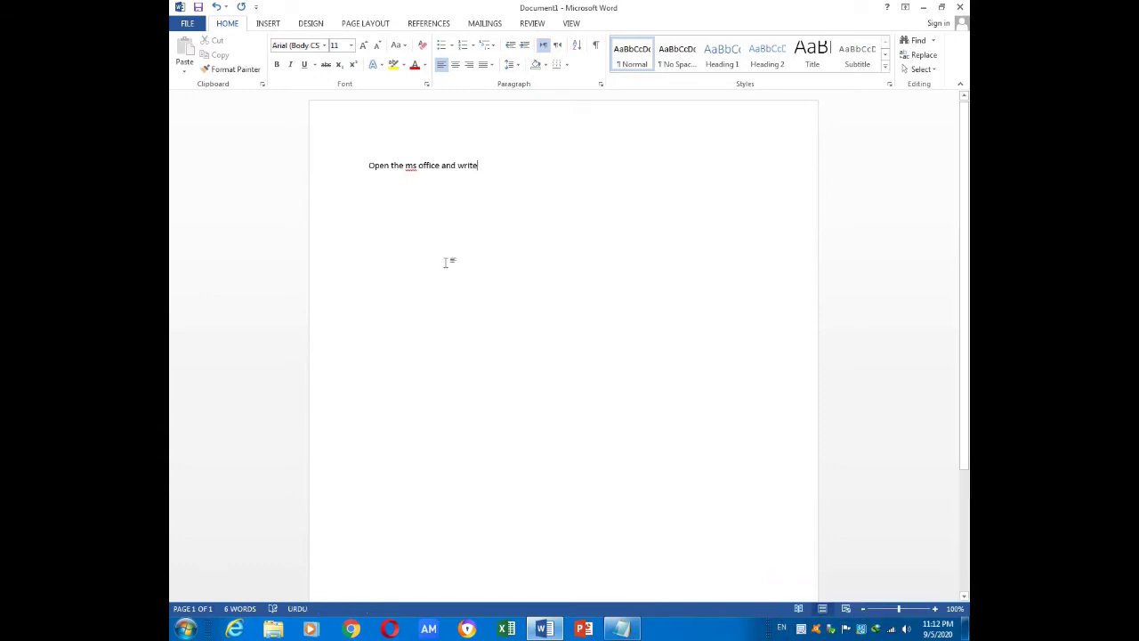
{"action": "left_click", "coordinate": [557, 45]}
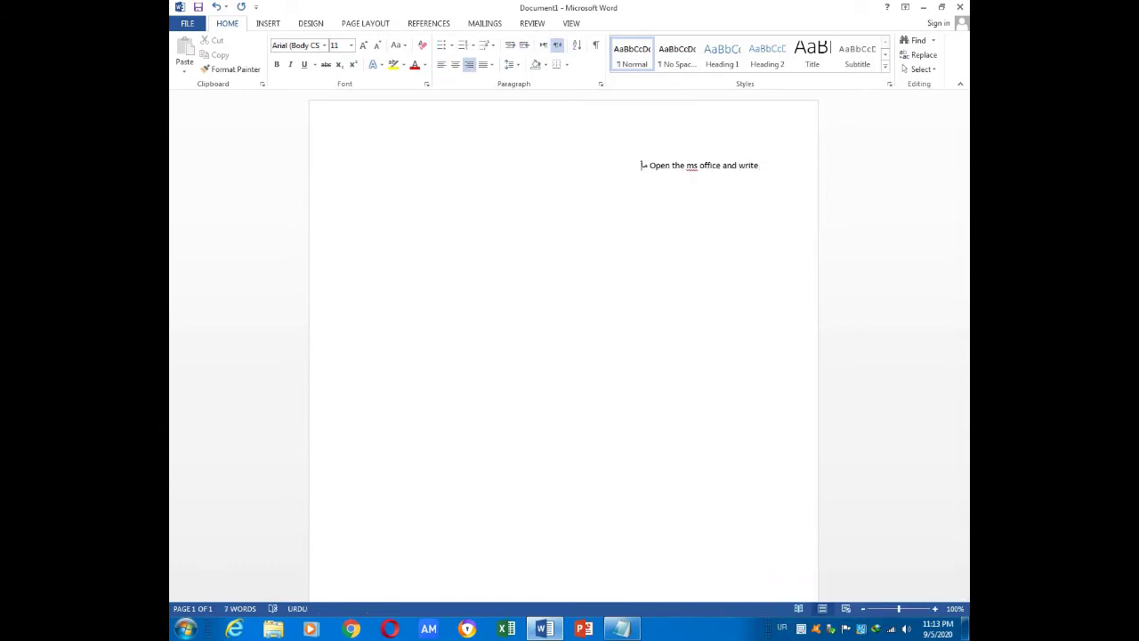
{"action": "key", "text": "BackSpace"}
{"action": "key", "text": "BackSpace"}
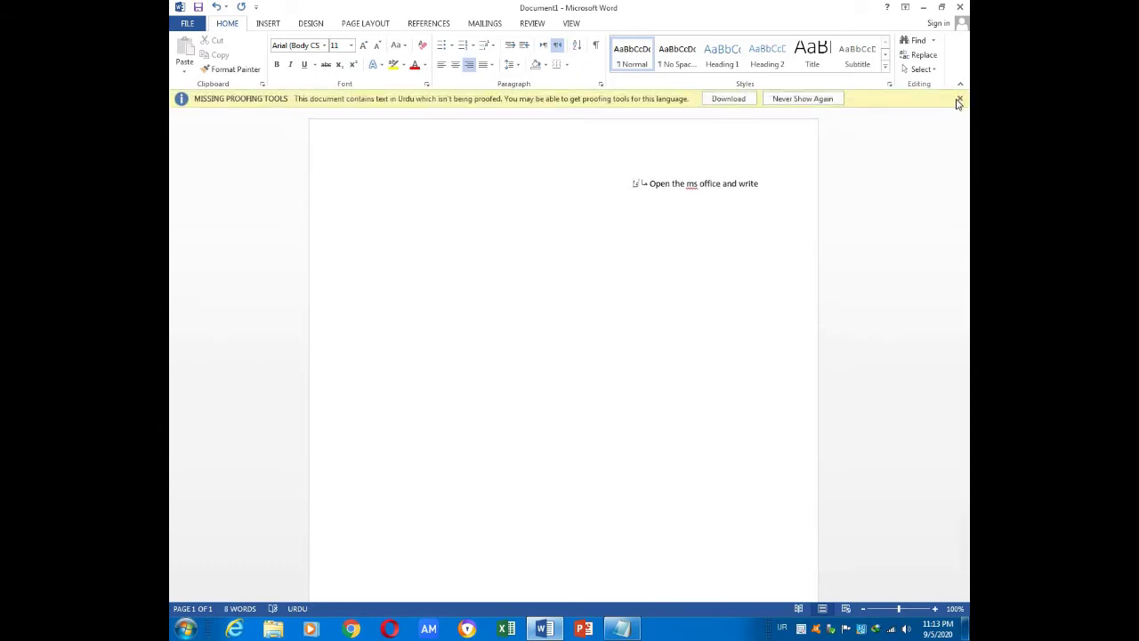
{"action": "left_click", "coordinate": [960, 99]}
{"action": "type", "text": "کرو سافٹ"}
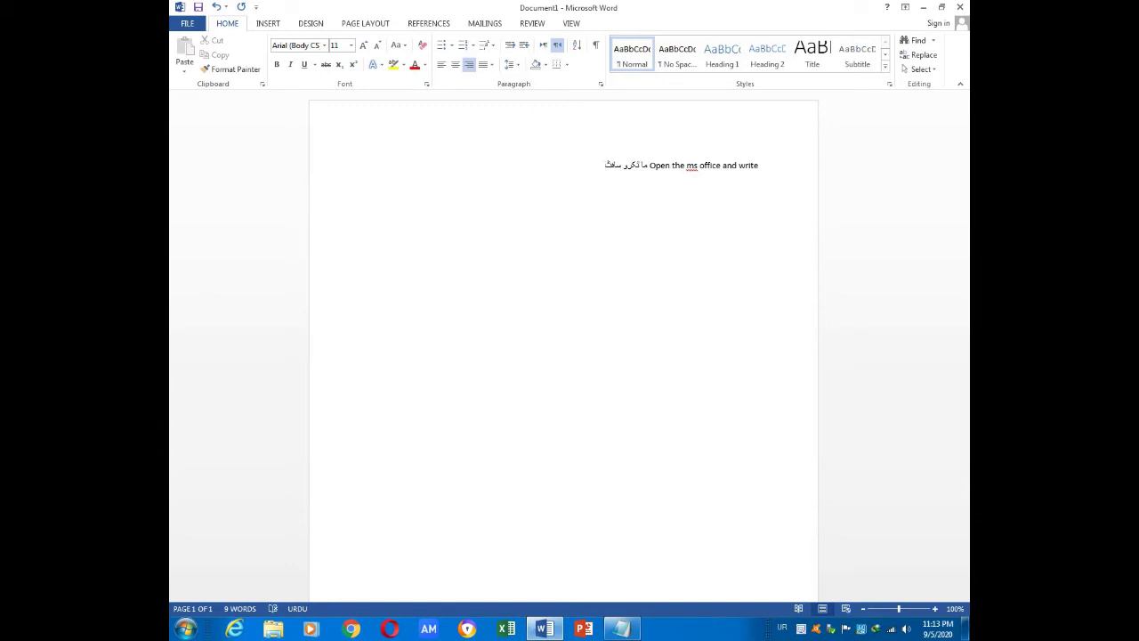
{"action": "type", "text": " ونڈوز"}
Select the Urdu words, return the paragraph to left-to-right, and inspect the font list.
{"action": "left_click_drag", "start_coordinate": [649, 165], "coordinate": [585, 166]}
{"action": "left_click", "coordinate": [543, 45]}
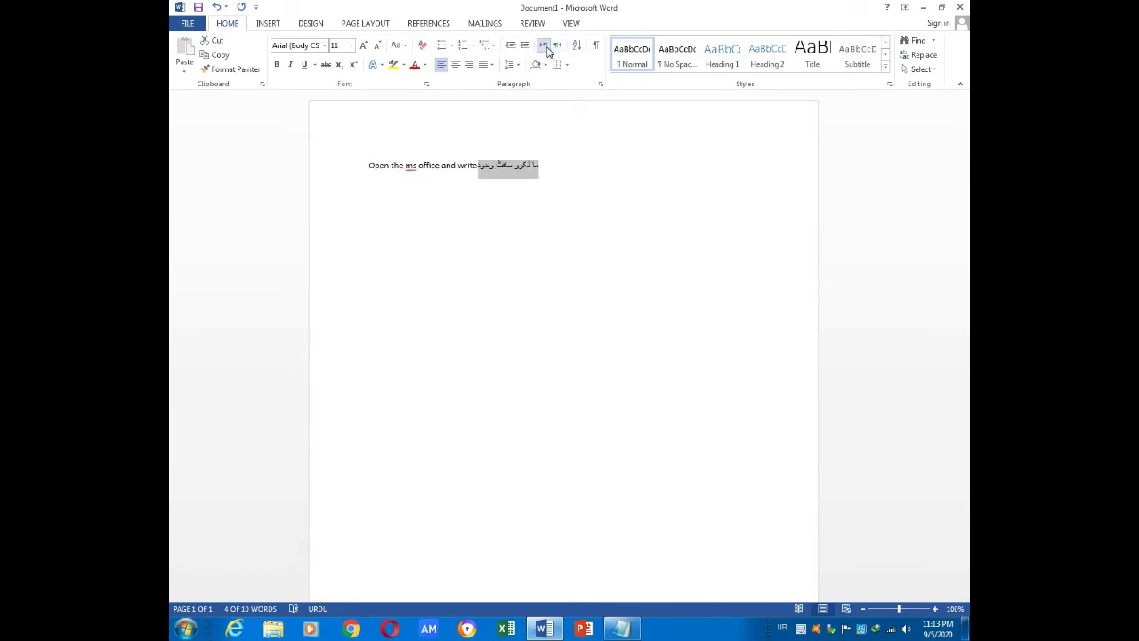
{"action": "left_click", "coordinate": [324, 46]}
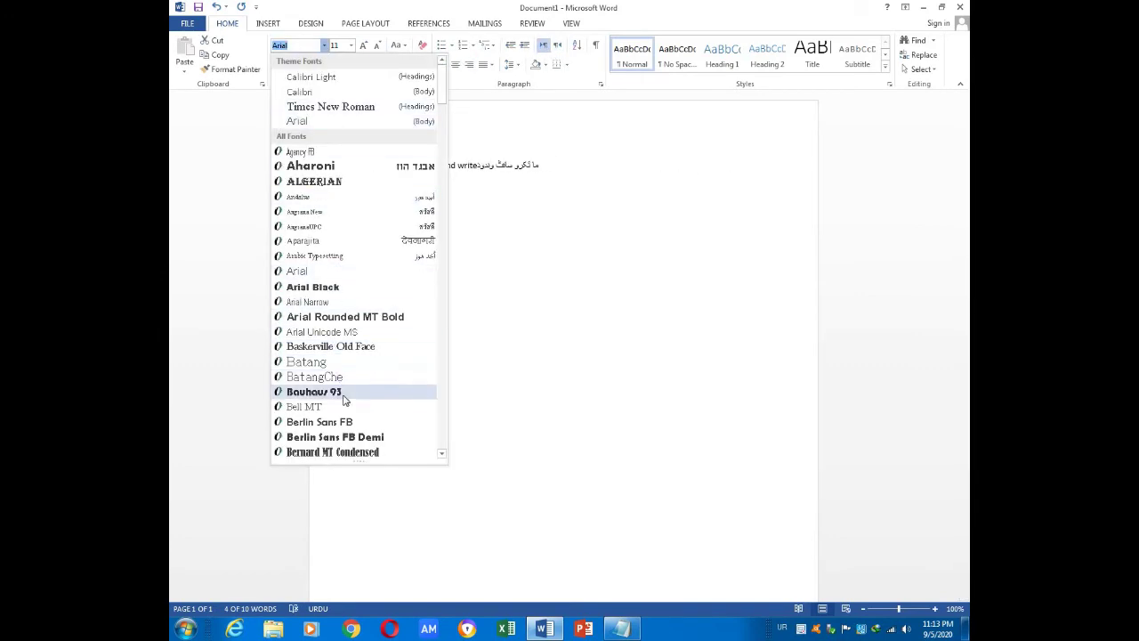
{"action": "key", "text": "Escape"}
Leave the line left-to-right, switch input back to English, and return to the Notepad notes.
{"action": "left_click", "coordinate": [540, 166]}
{"action": "left_click", "coordinate": [556, 44]}
{"action": "left_click", "coordinate": [543, 44]}
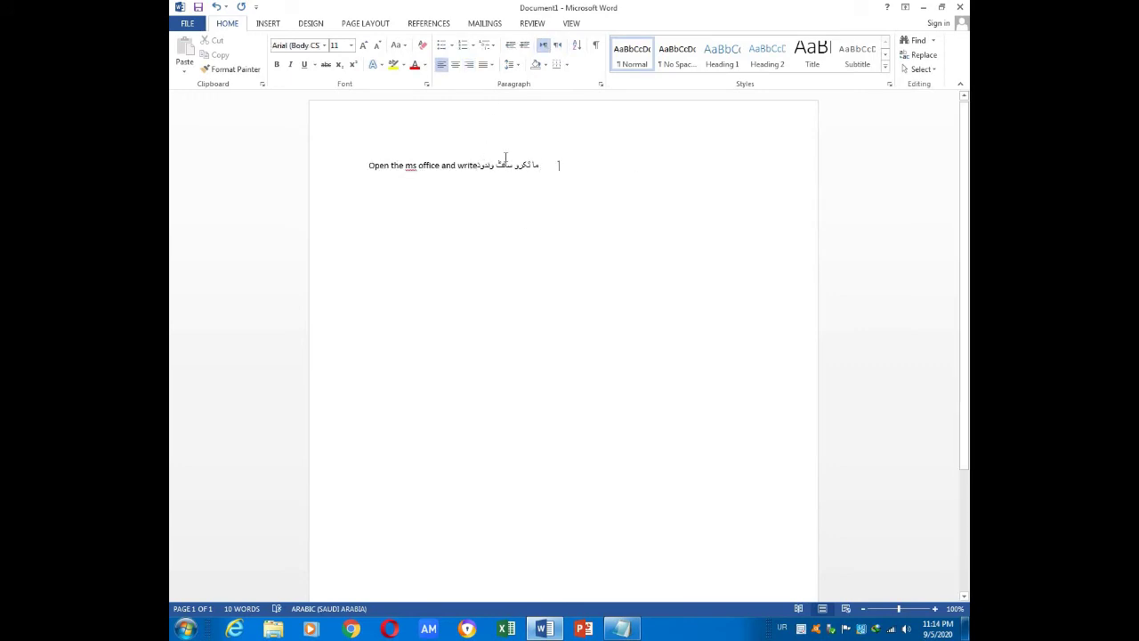
{"action": "key", "text": "alt+shift"}
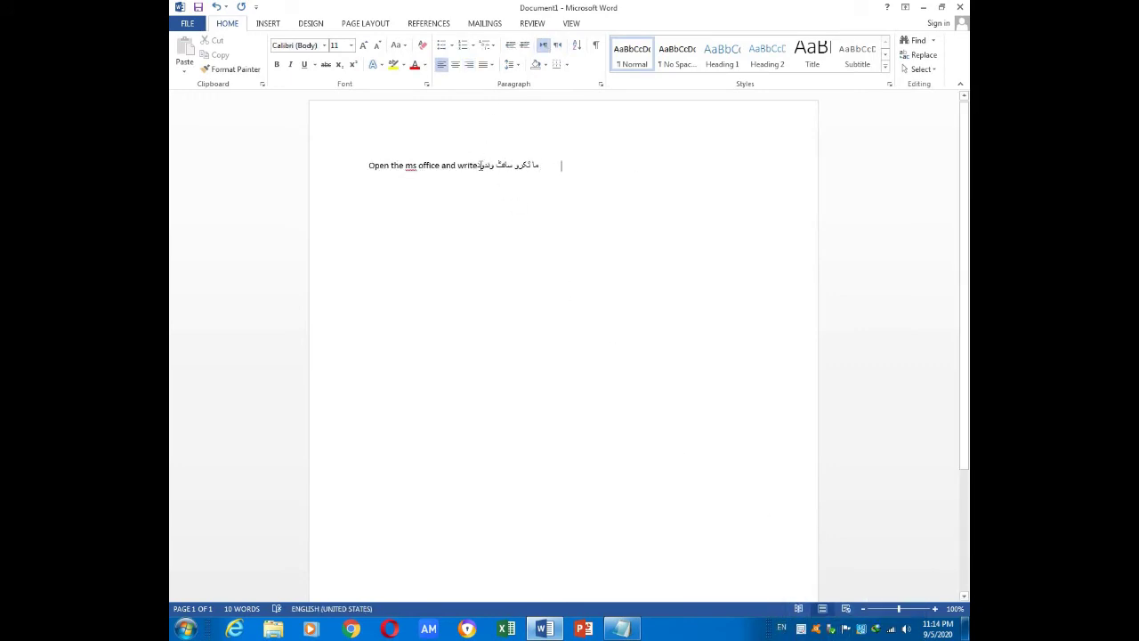
{"action": "key", "text": "alt+Tab"}
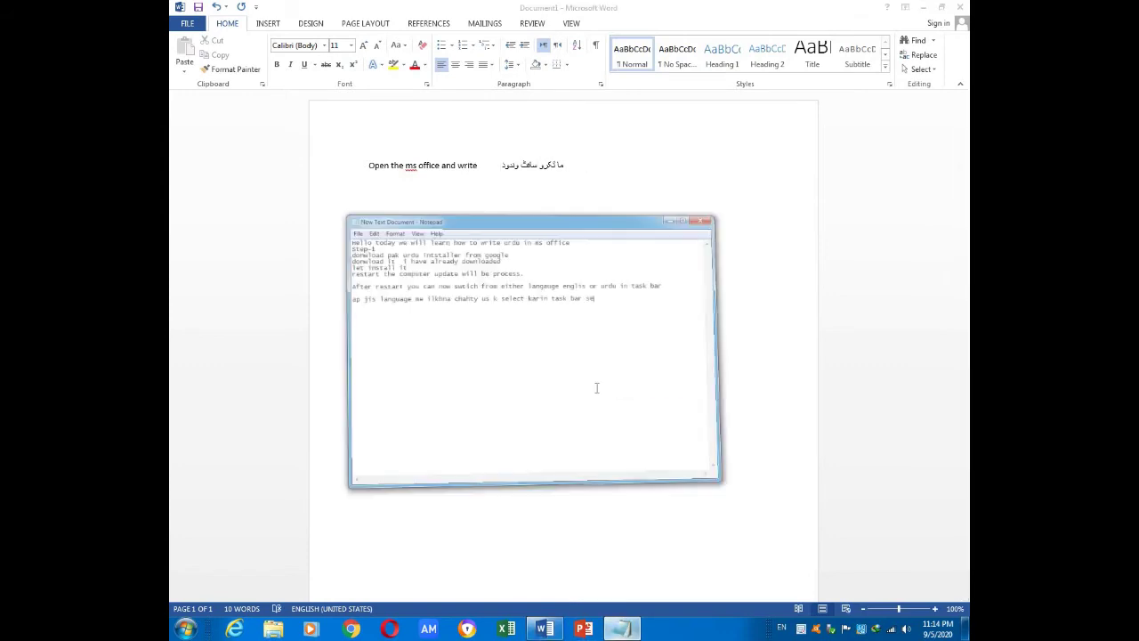
Note that the next step is installing an Urdu font downloaded from the same website.
{"action": "type", "text": "tep"}
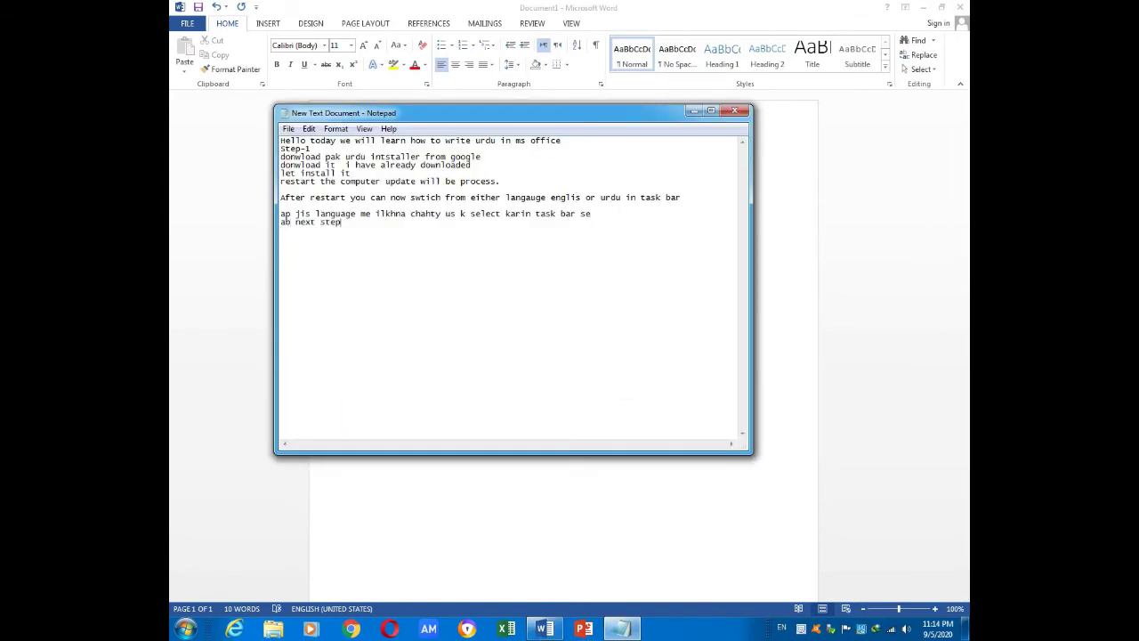
{"action": "type", "text": " hai urdu font install krna"}
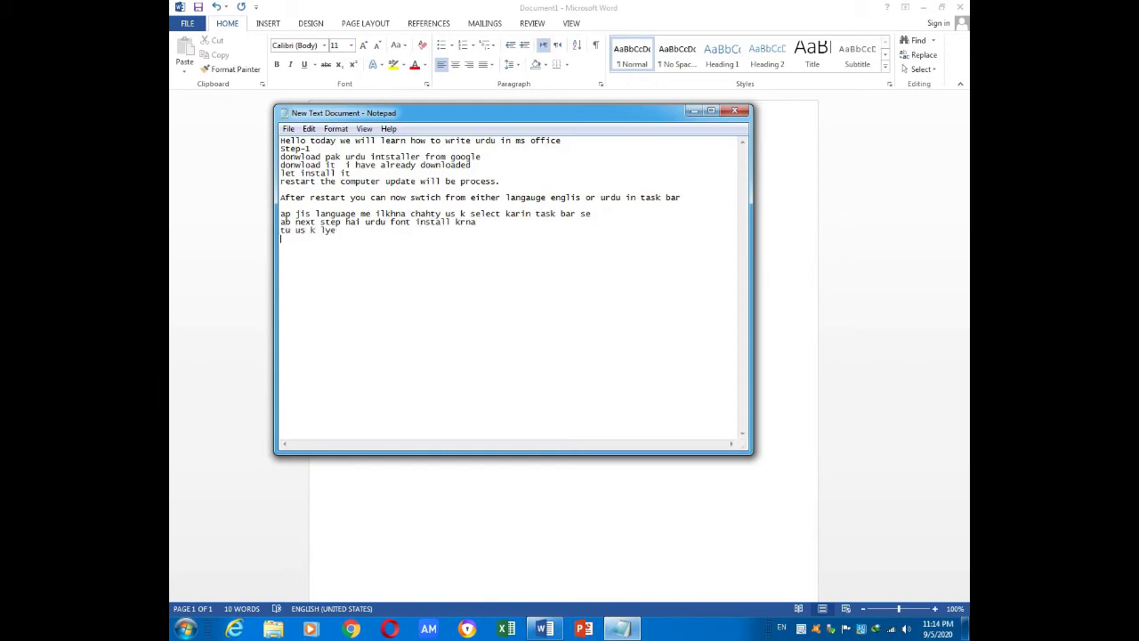
{"action": "type", "text": "front down"}
{"action": "type", "text": "load karin usi website se"}
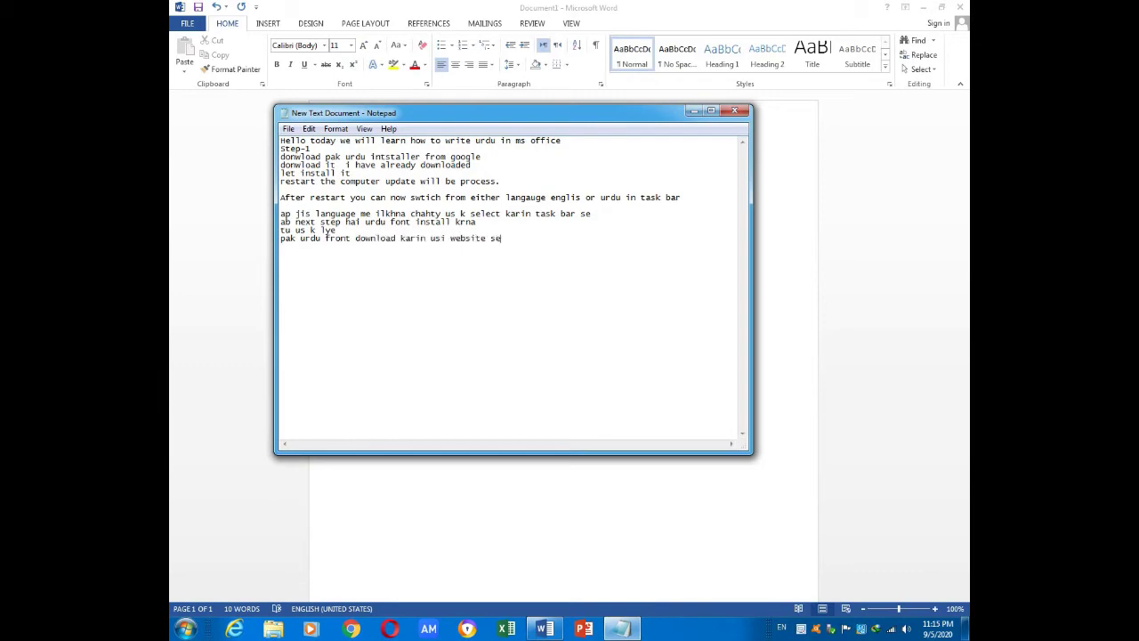
{"action": "left_click", "coordinate": [923, 7]}
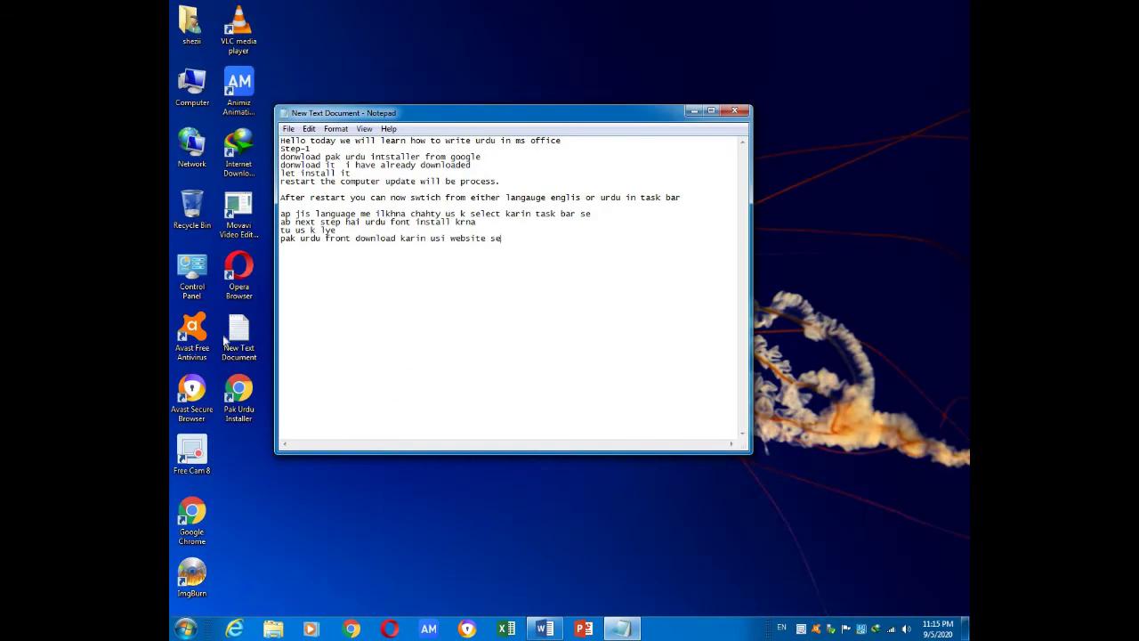
Open urdu-font-installer.zip from the download manager in WinRAR and run Setup.exe to install the fonts.
{"action": "double_click", "coordinate": [239, 147]}
{"action": "key", "text": "Escape"}
{"action": "double_click", "coordinate": [411, 381]}
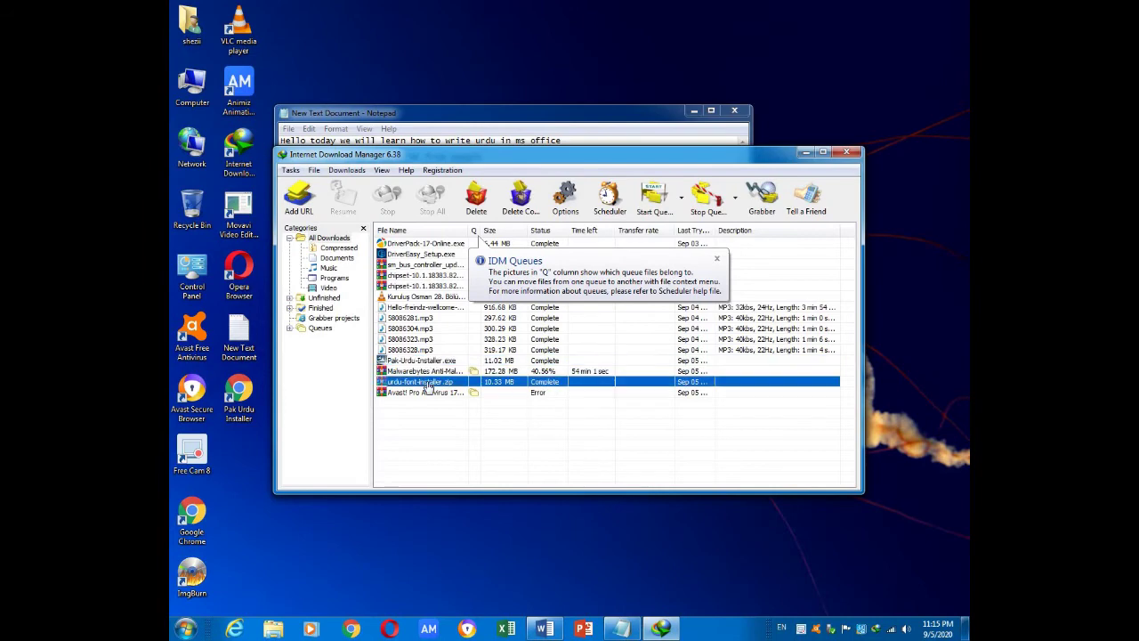
{"action": "left_click", "coordinate": [603, 441]}
{"action": "double_click", "coordinate": [362, 112]}
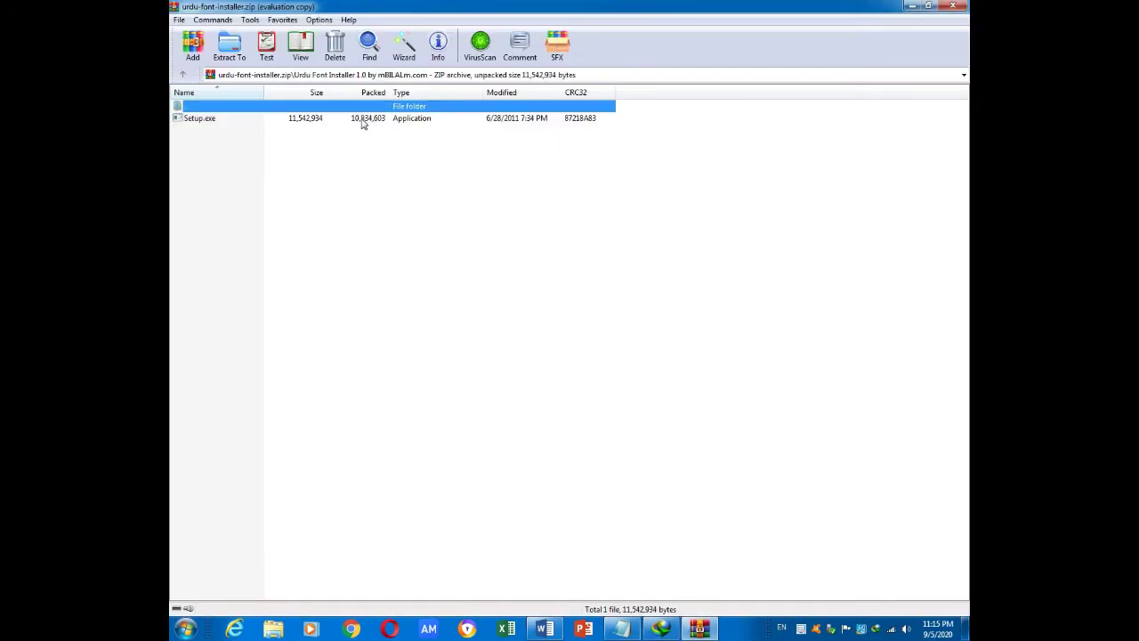
{"action": "left_click", "coordinate": [362, 117]}
{"action": "key", "text": "Return"}
{"action": "left_click", "coordinate": [634, 423]}
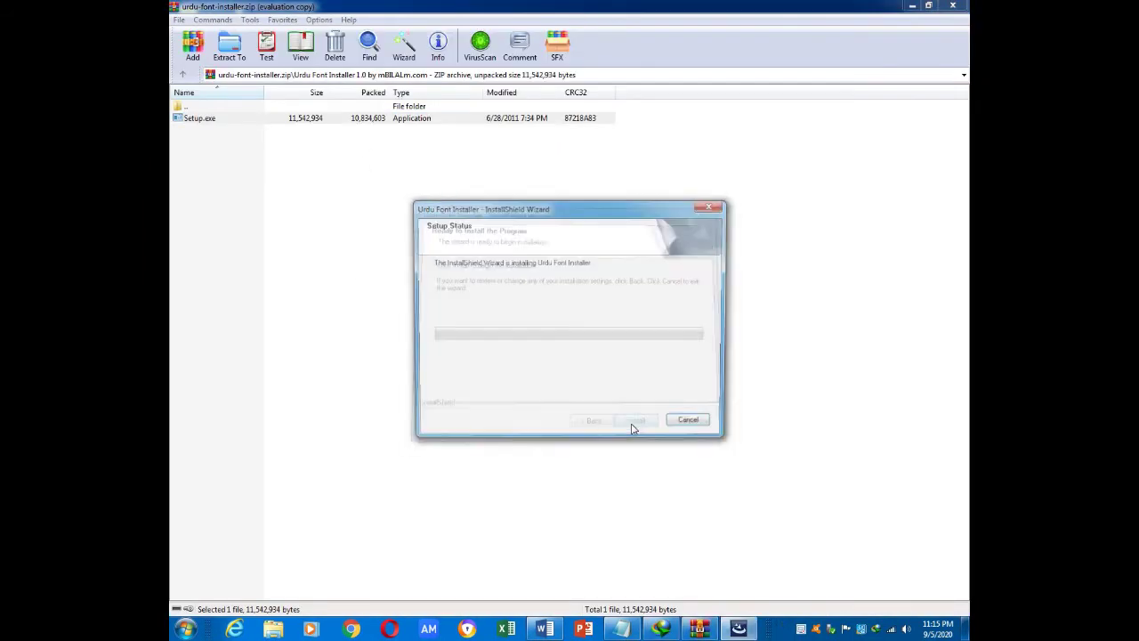
Close WinRAR and the download manager, then add font-restart notes and begin the 'Jameel noori' line.
{"action": "left_click", "coordinate": [952, 6]}
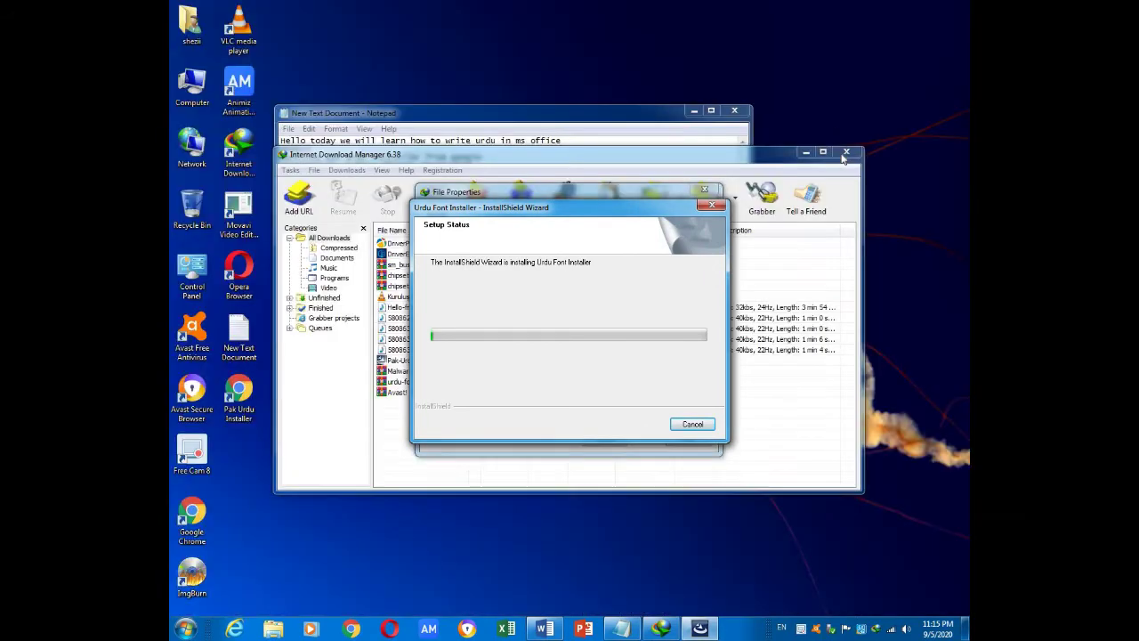
{"action": "left_click", "coordinate": [845, 157]}
{"action": "left_click", "coordinate": [848, 153]}
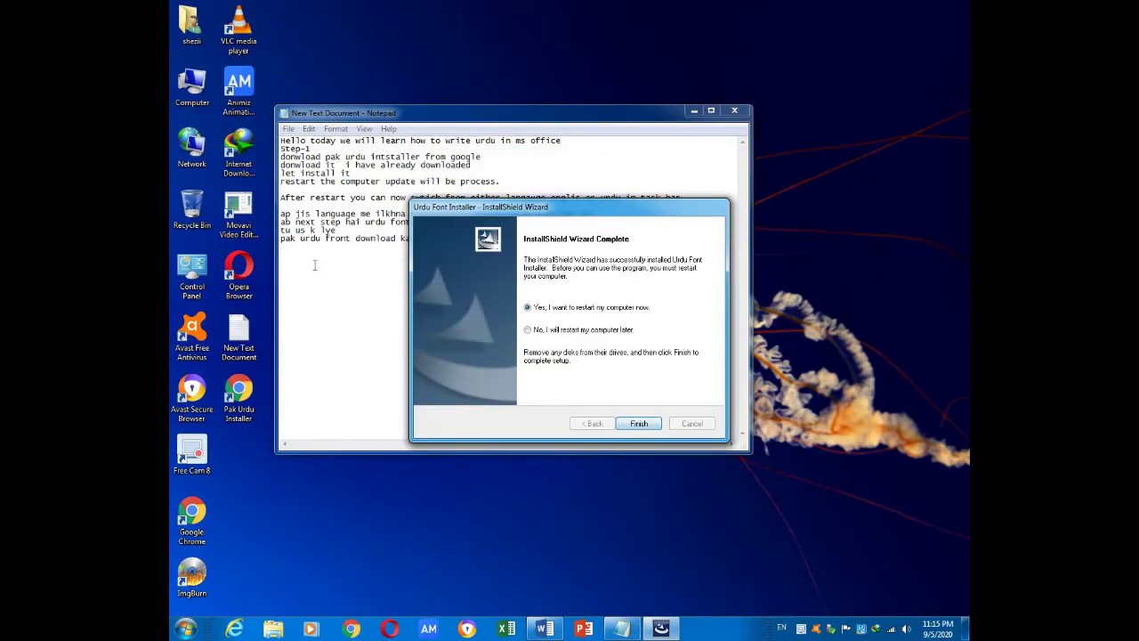
{"action": "left_click", "coordinate": [638, 422]}
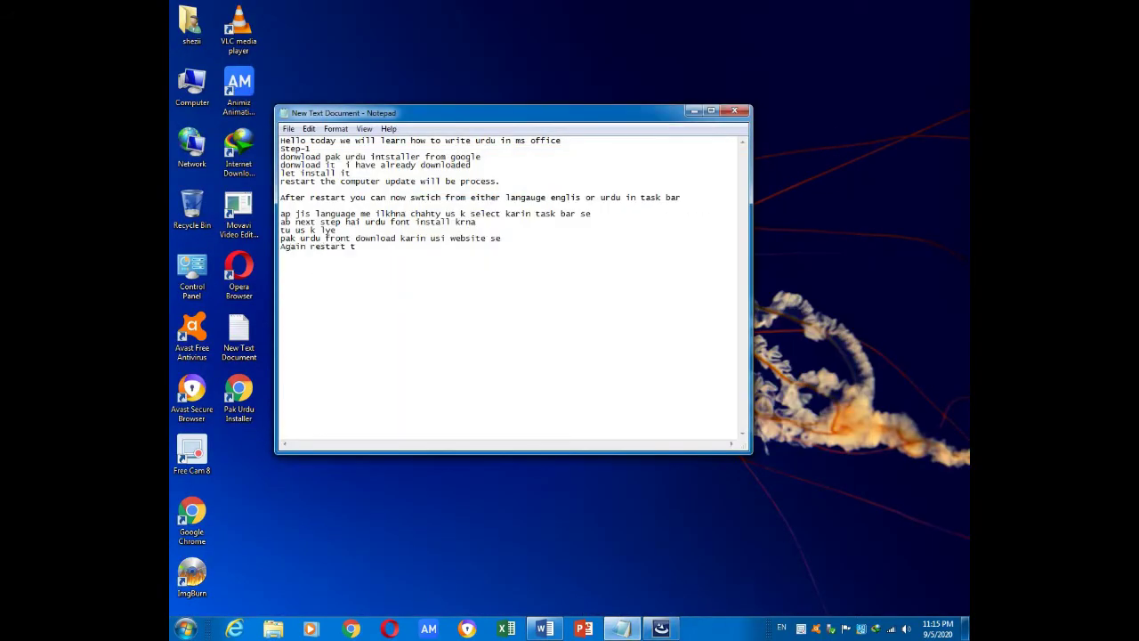
{"action": "type", "text": "Again restart the computer to install update of urdu"}
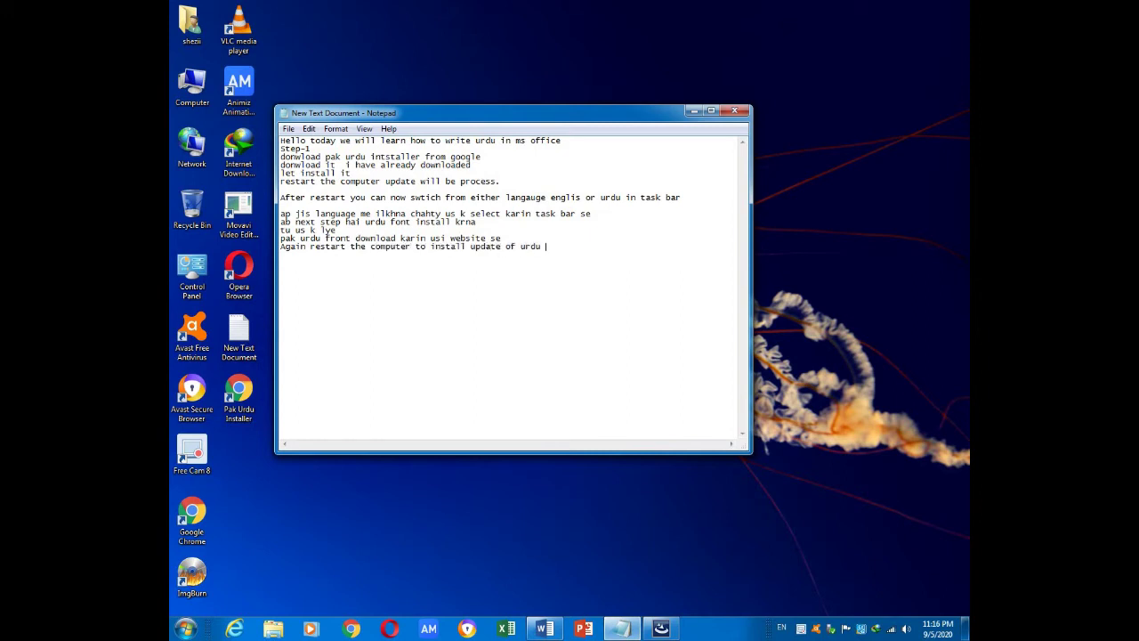
{"action": "type", "text": "fonr"}
{"action": "left_click", "coordinate": [289, 128]}
{"action": "left_click", "coordinate": [307, 170]}
{"action": "left_click", "coordinate": [735, 111]}
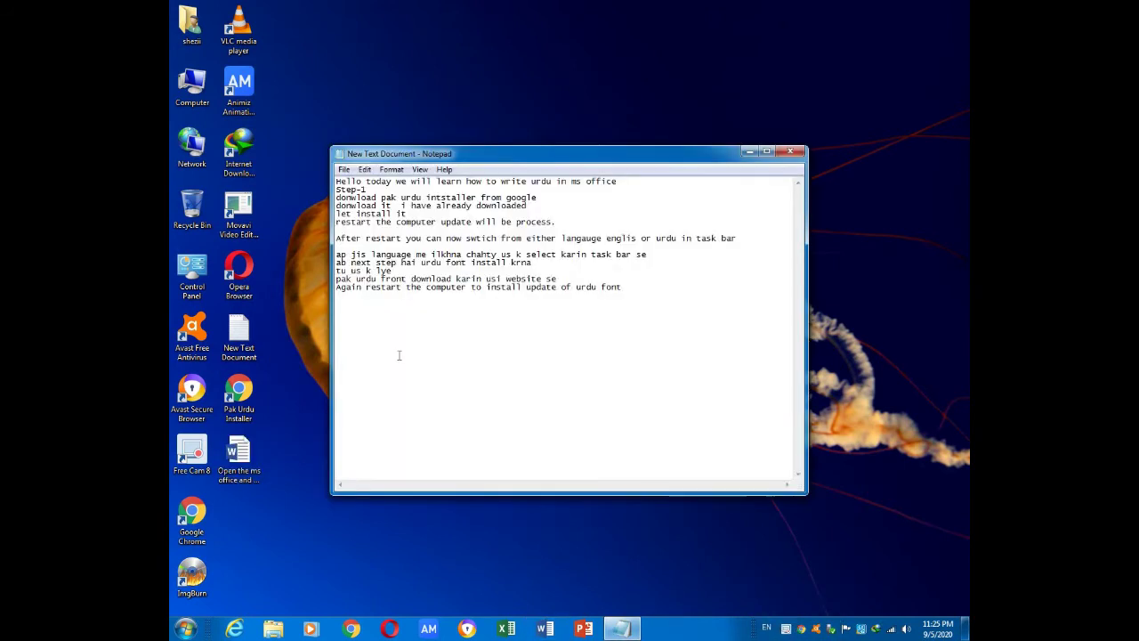
{"action": "type", "text": "Jameel noori nataleeq f"}
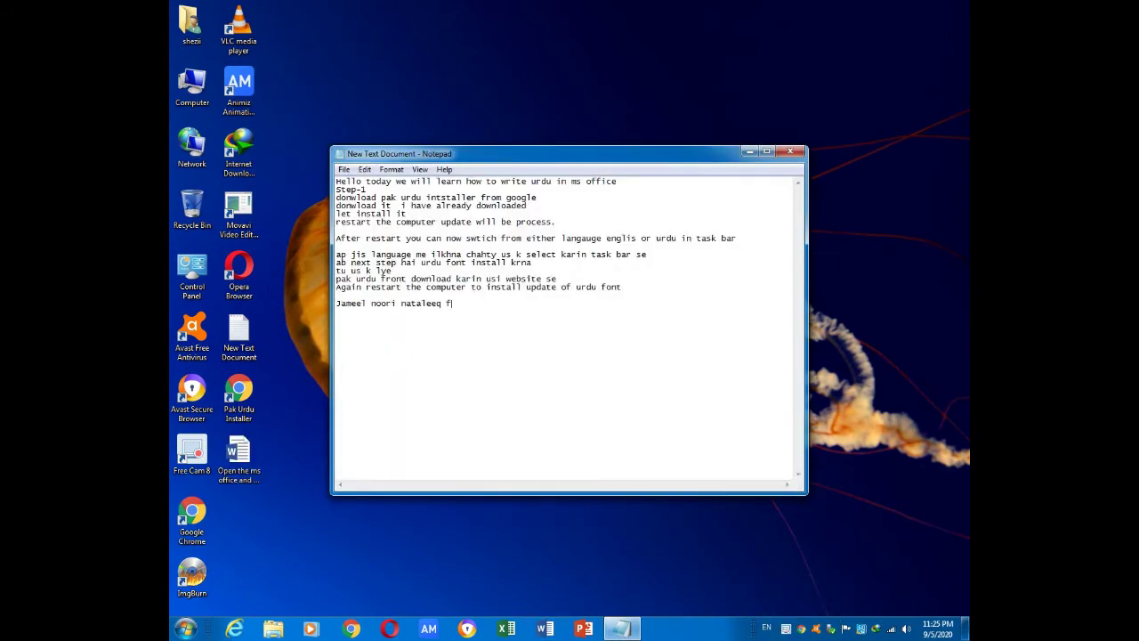
{"action": "type", "text": "ornt is mostly use font in urdu writing so let use it"}
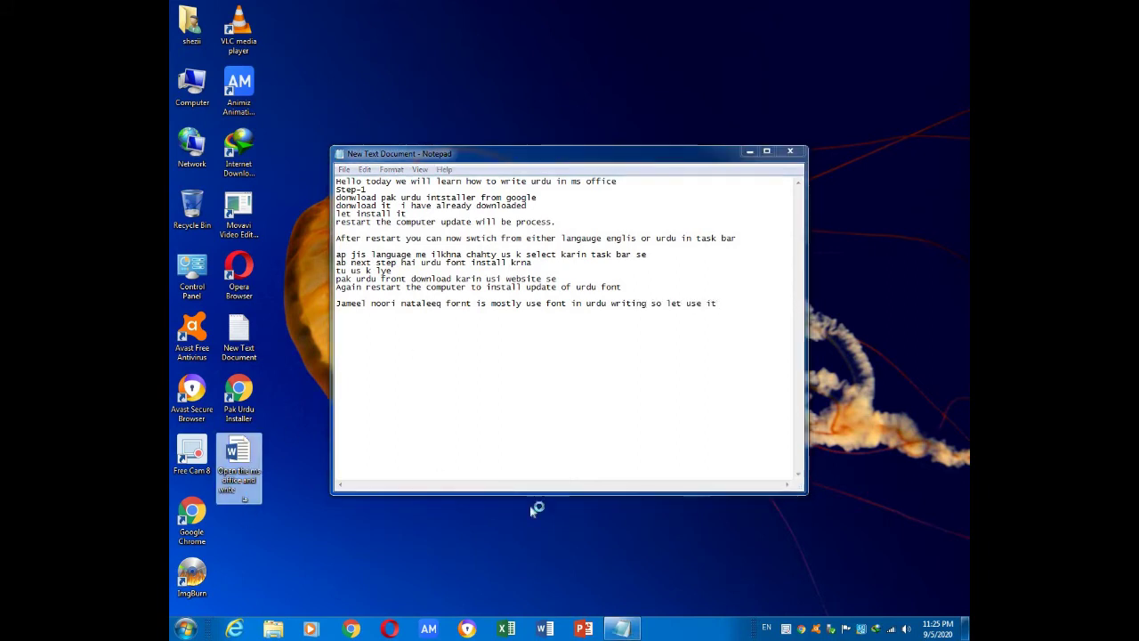
Open the saved 'Open the ms office and write' Word document and fix the 'font' typo in the notes.
{"action": "left_click", "coordinate": [463, 303]}
{"action": "key", "text": "BackSpace"}
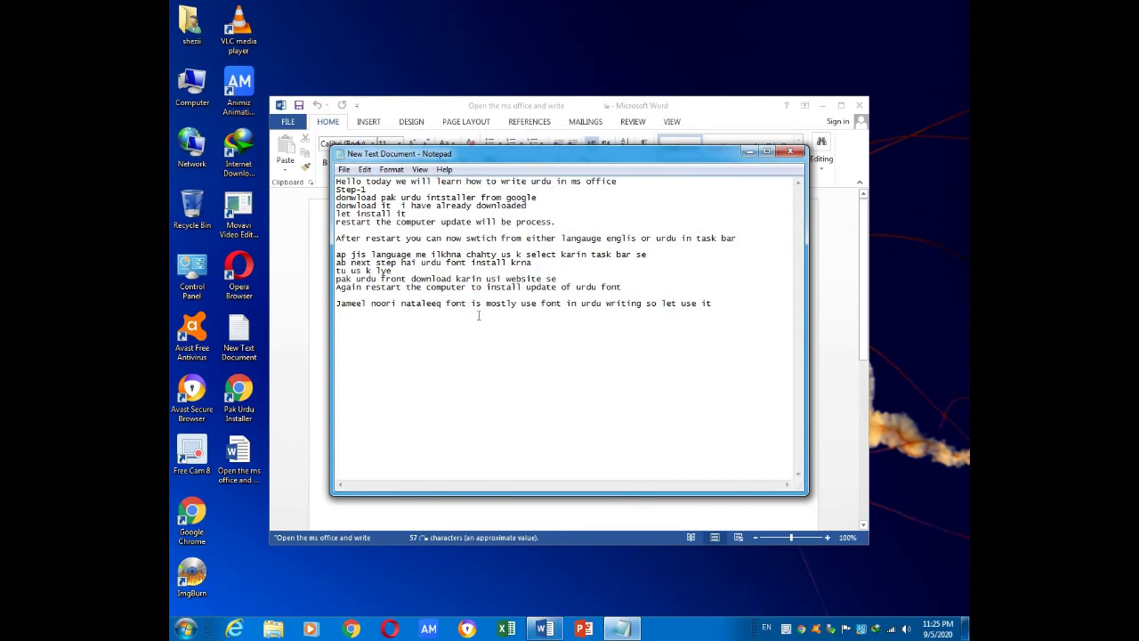
Maximize the Word window and select the Urdu words.
{"action": "left_click", "coordinate": [511, 521]}
{"action": "left_click", "coordinate": [840, 105]}
{"action": "left_click_drag", "start_coordinate": [502, 165], "coordinate": [571, 168]}
{"action": "left_click", "coordinate": [325, 52]}
{"action": "scroll", "coordinate": [336, 270], "scroll_direction": "down", "scroll_amount": 10}
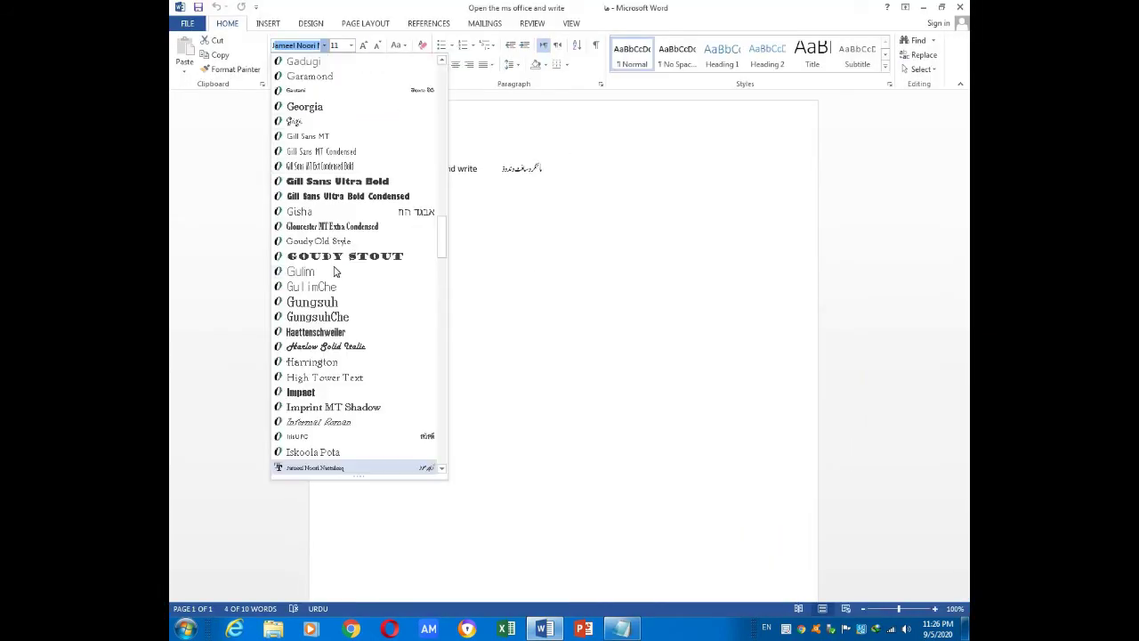
{"action": "left_click", "coordinate": [523, 256]}
{"action": "left_click_drag", "start_coordinate": [587, 168], "coordinate": [509, 168]}
{"action": "left_click", "coordinate": [509, 167]}
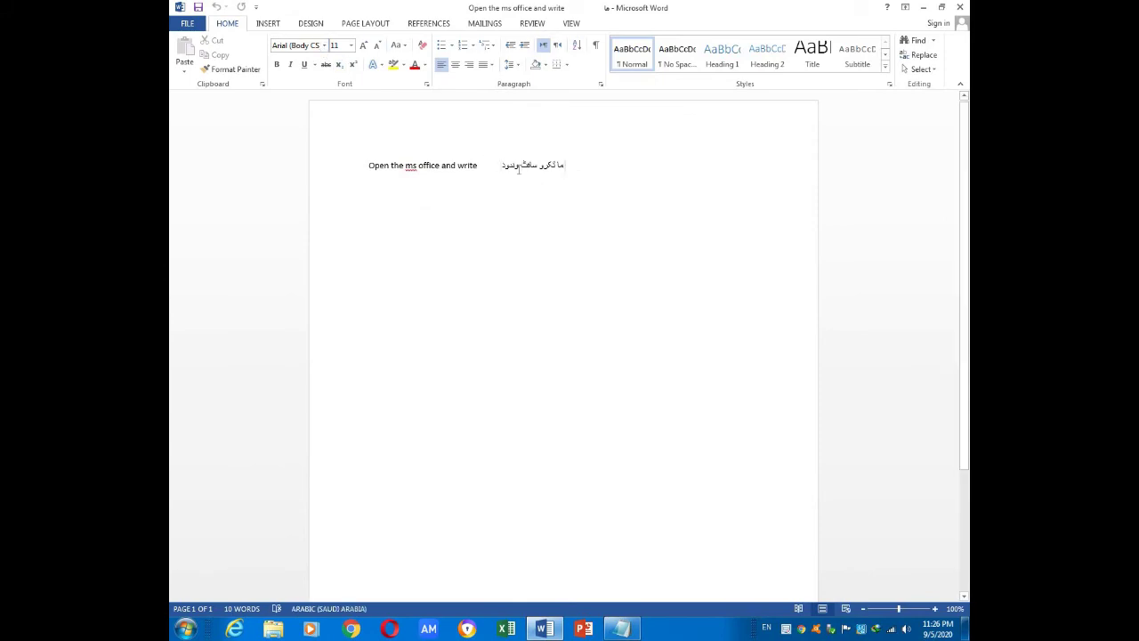
{"action": "left_click_drag", "start_coordinate": [587, 169], "coordinate": [521, 169]}
{"action": "mouse_move", "coordinate": [551, 169]}
{"action": "left_mouse_down"}
{"action": "mouse_move", "coordinate": [509, 171]}
{"action": "mouse_move", "coordinate": [585, 189]}
{"action": "left_mouse_up"}
Apply Jameel Noori Nastaleeq to the Urdu words and grow them to size 48.
{"action": "left_click", "coordinate": [324, 49]}
{"action": "scroll", "coordinate": [343, 258], "scroll_direction": "down", "scroll_amount": 10}
{"action": "scroll", "coordinate": [329, 267], "scroll_direction": "down", "scroll_amount": 5}
{"action": "scroll", "coordinate": [322, 263], "scroll_direction": "up", "scroll_amount": 1}
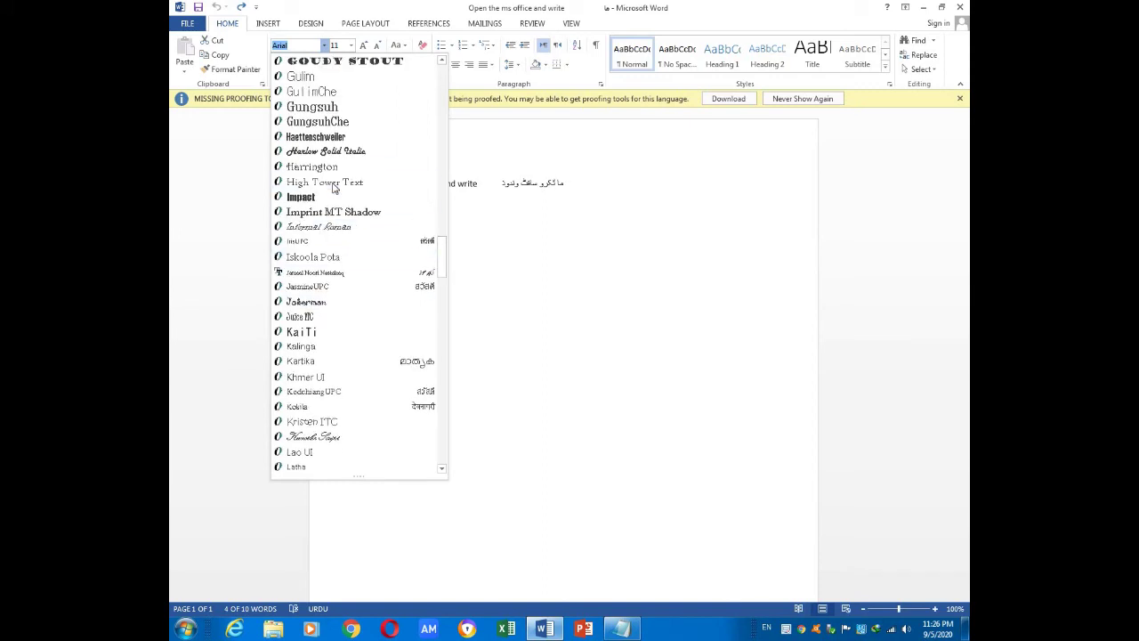
{"action": "scroll", "coordinate": [322, 261], "scroll_direction": "up", "scroll_amount": 1}
{"action": "scroll", "coordinate": [322, 263], "scroll_direction": "down", "scroll_amount": 1}
{"action": "left_click", "coordinate": [321, 273]}
{"action": "left_click", "coordinate": [364, 46]}
{"action": "left_click", "coordinate": [364, 45]}
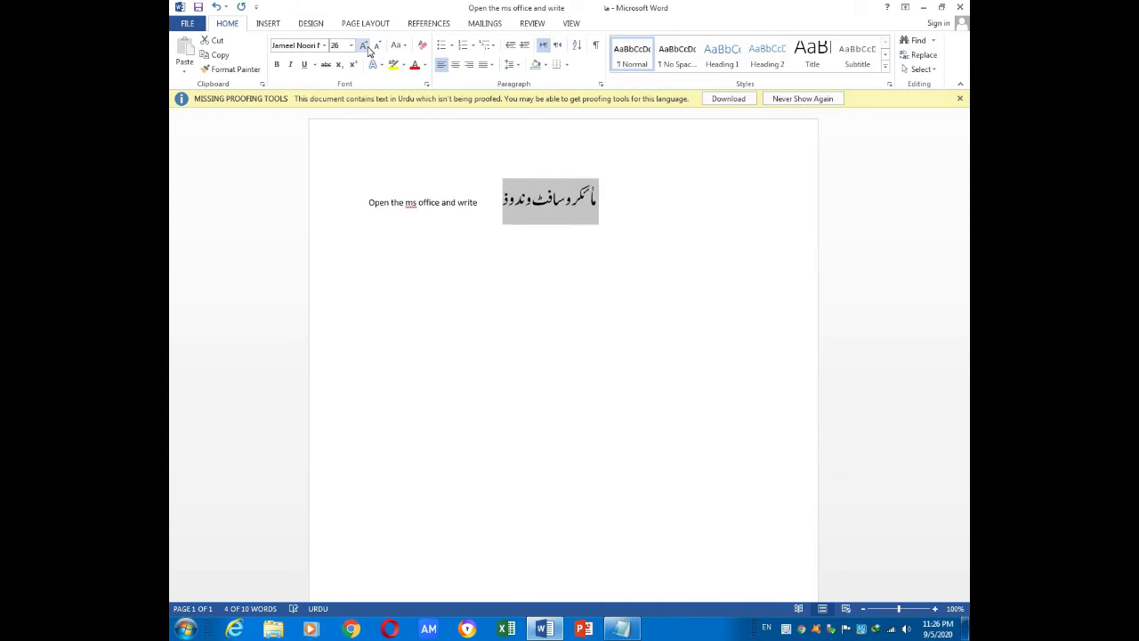
{"action": "left_click", "coordinate": [364, 45]}
{"action": "left_click", "coordinate": [364, 46]}
Retype the letter ڈ in the second Urdu word, then clear all text on the page.
{"action": "left_click", "coordinate": [530, 218]}
{"action": "key", "text": "BackSpace"}
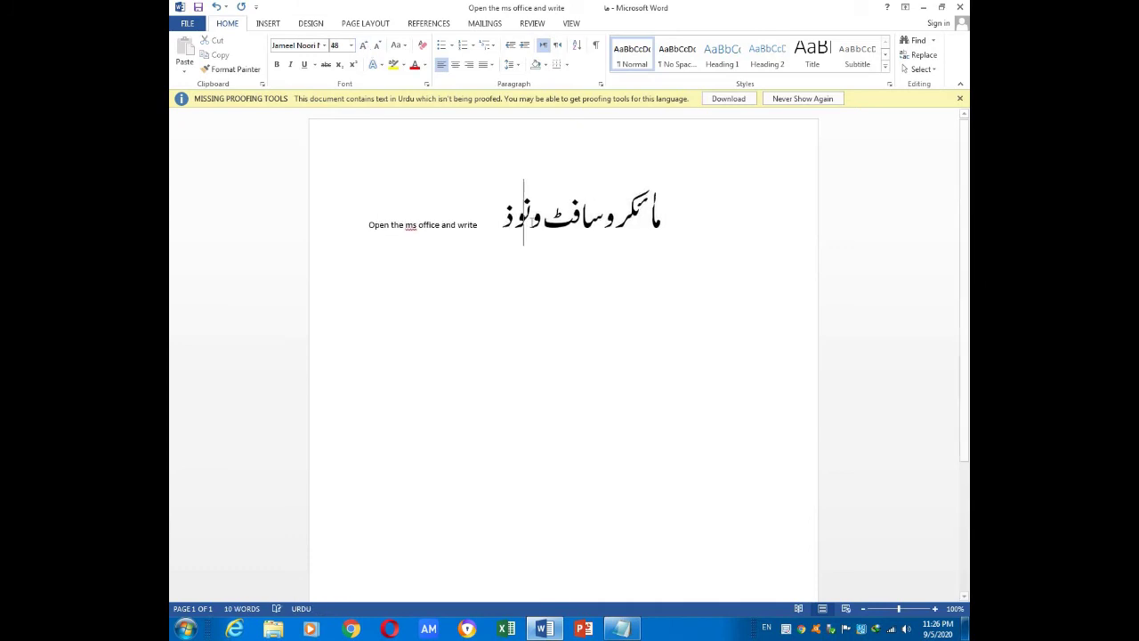
{"action": "left_click", "coordinate": [766, 628]}
{"action": "left_click", "coordinate": [840, 578]}
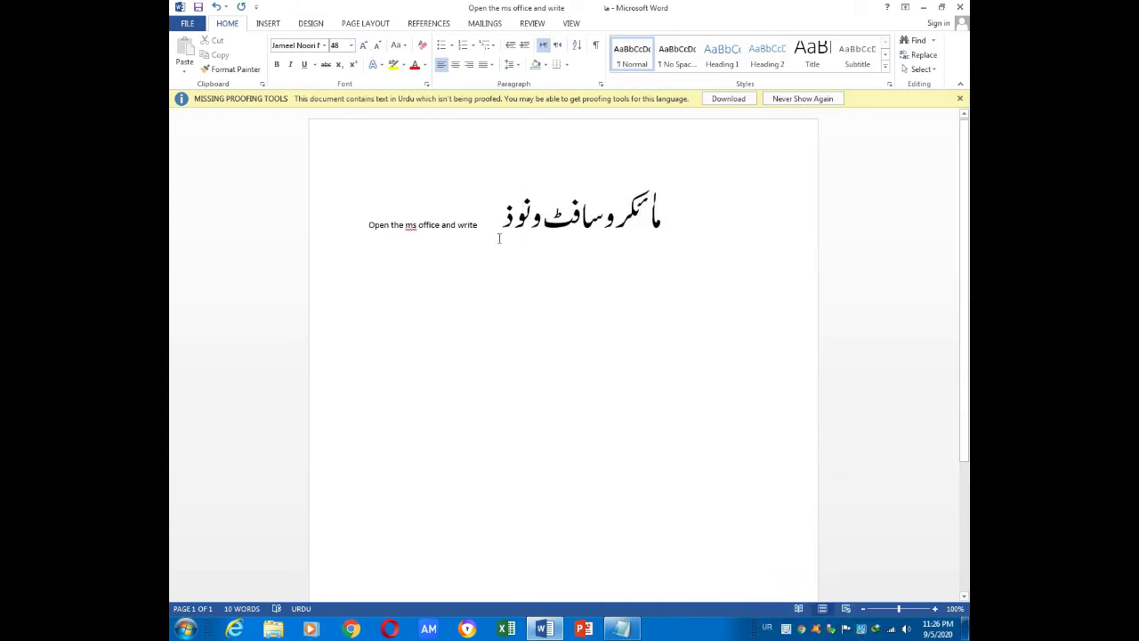
{"action": "type", "text": "ڈ"}
{"action": "left_click", "coordinate": [505, 224]}
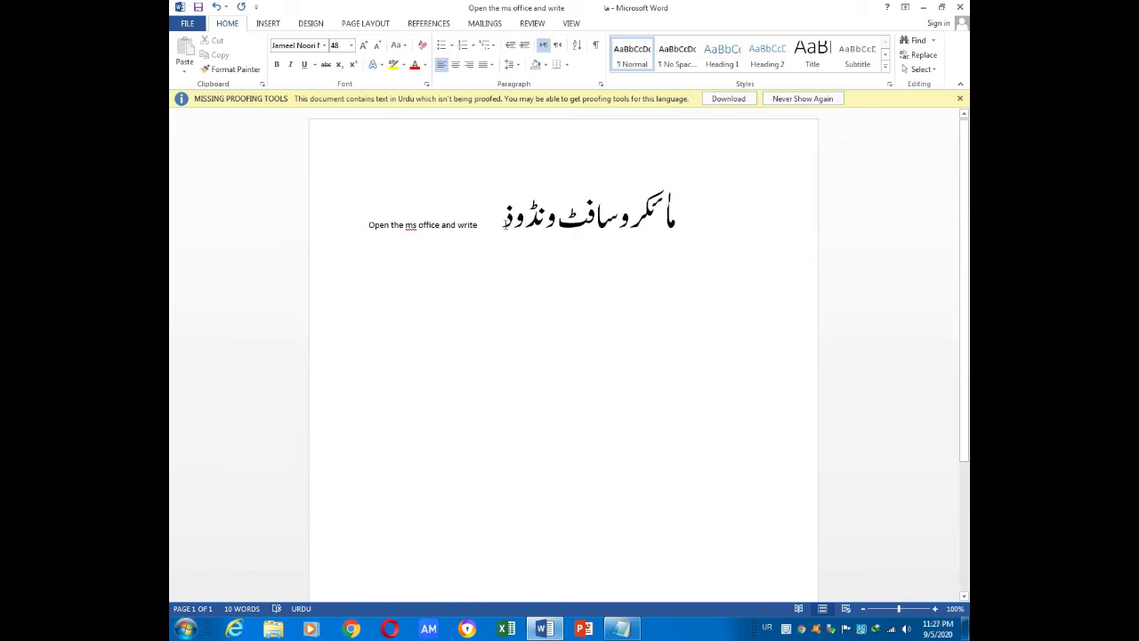
{"action": "key", "text": "BackSpace"}
{"action": "key", "text": "BackSpace"}
{"action": "key", "text": "BackSpace"}
{"action": "key", "text": "BackSpace"}
{"action": "key", "text": "BackSpace"}
{"action": "key", "text": "BackSpace"}
{"action": "key", "text": "BackSpace"}
{"action": "key", "text": "BackSpace"}
{"action": "key", "text": "BackSpace"}
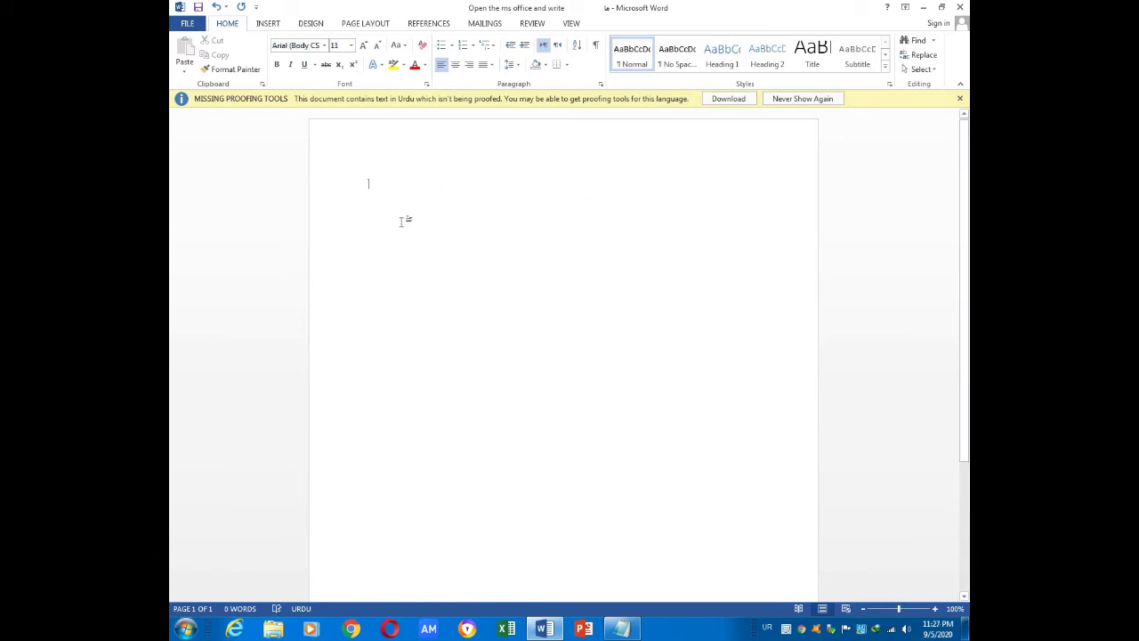
Set the new text to Jameel Noori Nastaleeq at size 36.
{"action": "left_click", "coordinate": [324, 46]}
{"action": "key", "text": "alt+shift"}
{"action": "left_click", "coordinate": [326, 46]}
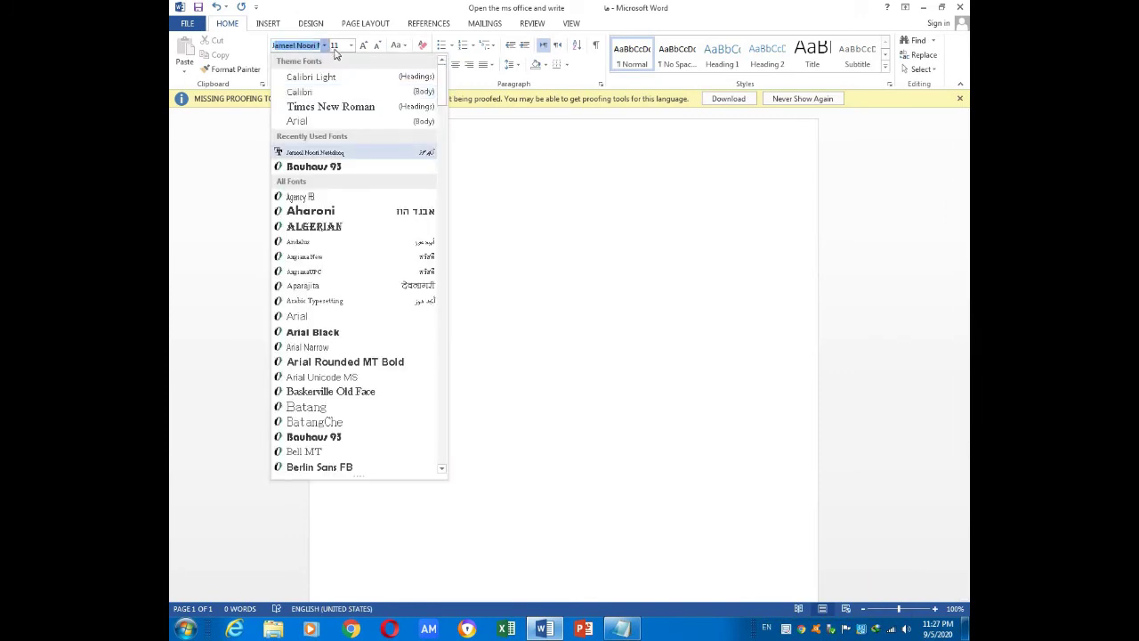
{"action": "left_click", "coordinate": [336, 45]}
{"action": "type", "text": "36"}
{"action": "key", "text": "Return"}
Switch input to Urdu and type تو اس طرح, fixing the misspelling.
{"action": "left_click", "coordinate": [780, 630]}
{"action": "left_click", "coordinate": [783, 595]}
{"action": "type", "text": "تو"}
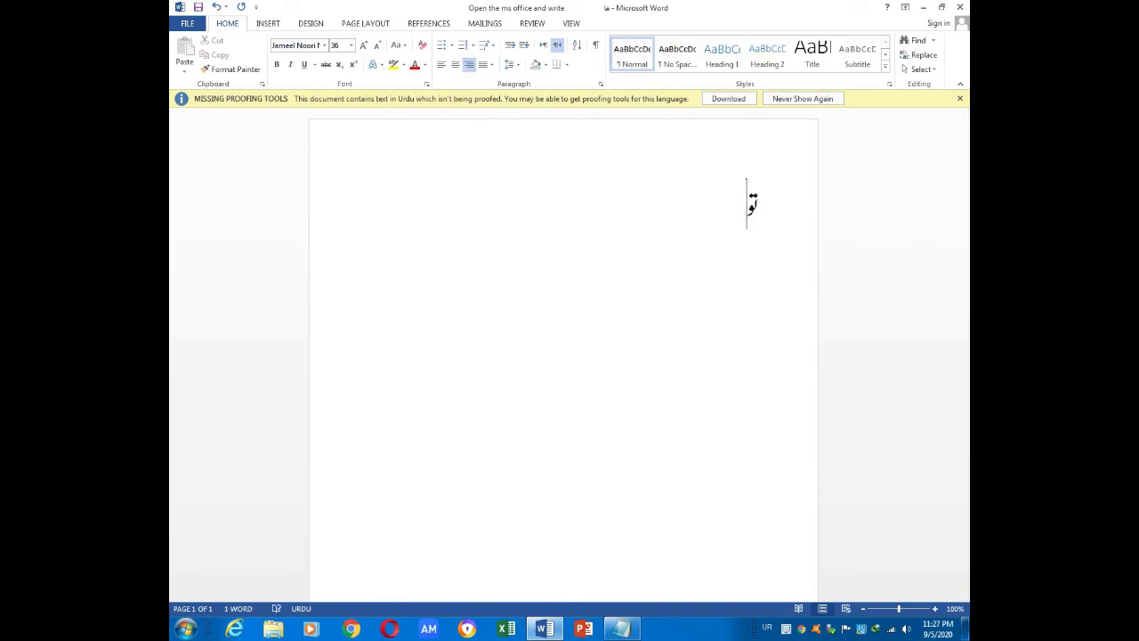
{"action": "type", "text": " اس تر"}
{"action": "type", "text": "ح"}
{"action": "key", "text": "BackSpace"}
{"action": "key", "text": "BackSpace"}
{"action": "key", "text": "BackSpace"}
{"action": "key", "text": "BackSpace"}
{"action": "type", "text": "طرح"}
{"action": "key", "text": "BackSpace"}
{"action": "type", "text": "ح"}
Continue the line with آپ اردو لکھ سکتے, correcting typos, then close Word.
{"action": "type", "text": "پ"}
{"action": "type", "text": " کر"}
{"action": "key", "text": "BackSpace"}
{"action": "key", "text": "BackSpace"}
{"action": "key", "text": "BackSpace"}
{"action": "type", "text": "ی"}
{"action": "key", "text": "BackSpace"}
{"action": "type", "text": "اردو لیکھ"}
{"action": "key", "text": "BackSpace"}
{"action": "key", "text": "BackSpace"}
{"action": "key", "text": "BackSpace"}
{"action": "type", "text": "ک"}
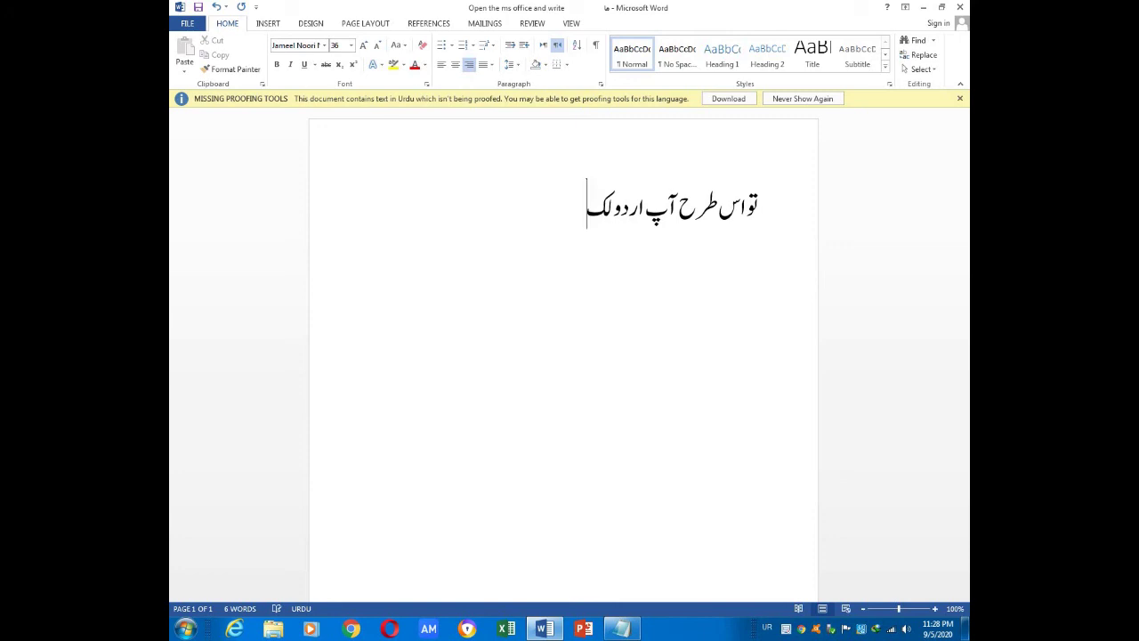
{"action": "type", "text": "ھ سکت"}
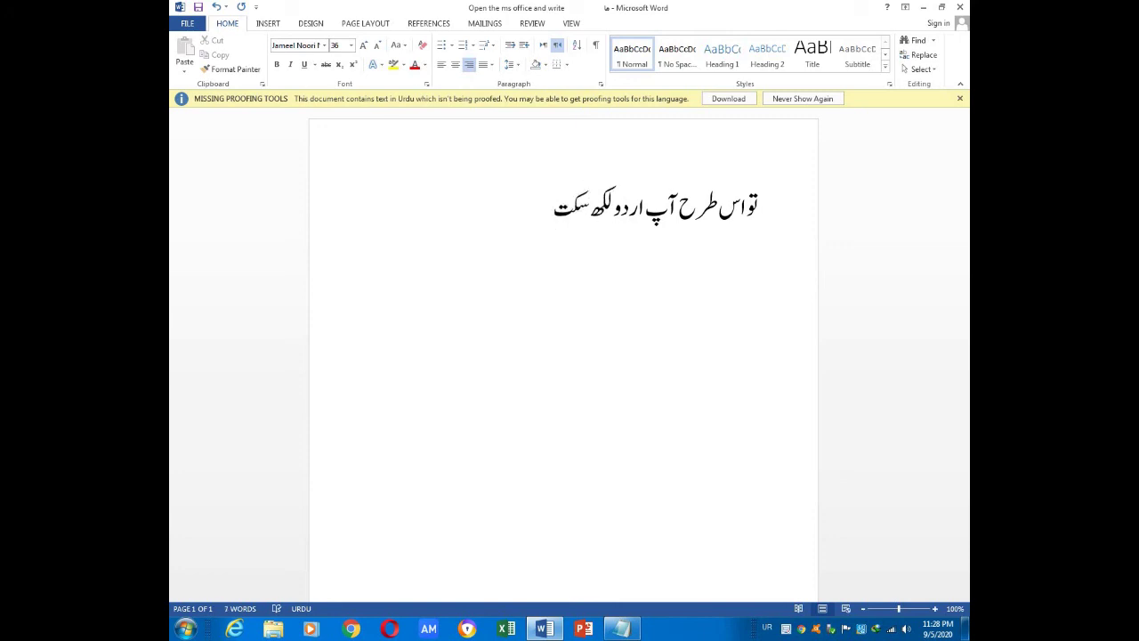
{"action": "type", "text": "ے ھ"}
{"action": "type", "text": "ے"}
{"action": "key", "text": "BackSpace"}
{"action": "key", "text": "BackSpace"}
{"action": "type", "text": "ح"}
{"action": "key", "text": "BackSpace"}
{"action": "key", "text": "BackSpace"}
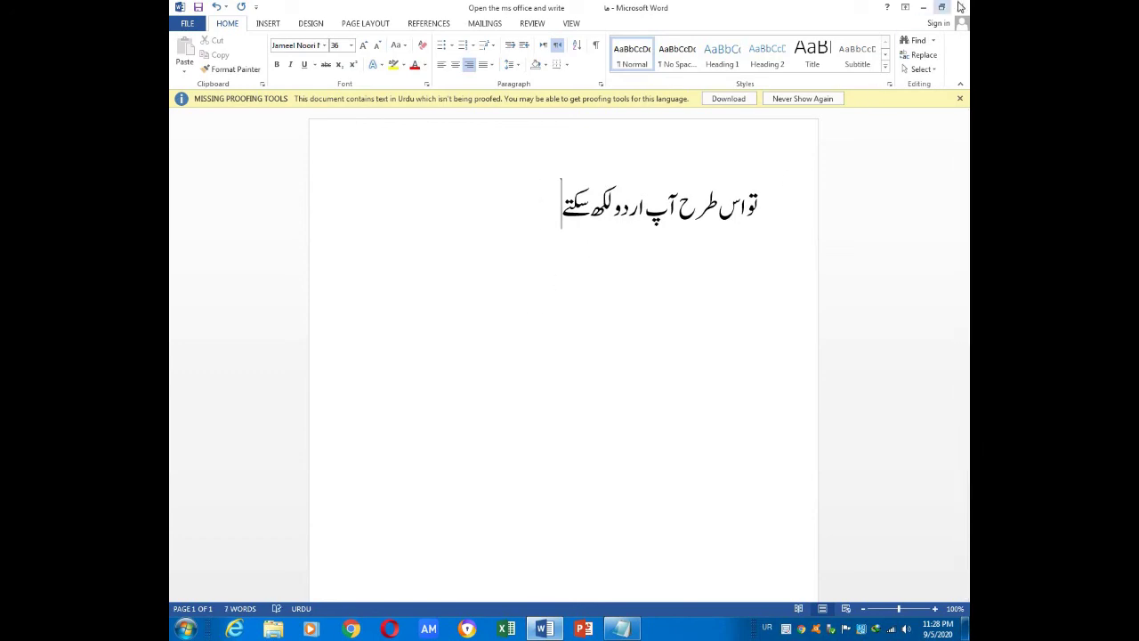
{"action": "left_click", "coordinate": [961, 7]}
Answer Word's save prompt and finish the Notepad notes with 'Thanks for watching'.
{"action": "left_click", "coordinate": [572, 337]}
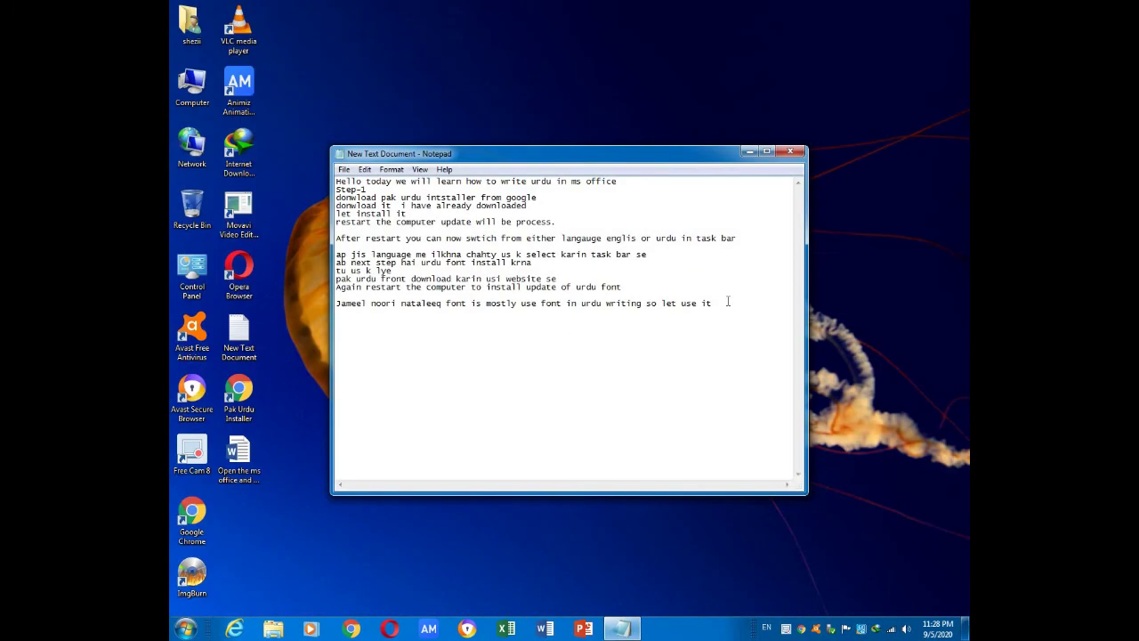
{"action": "type", "text": "Thanks for watching"}
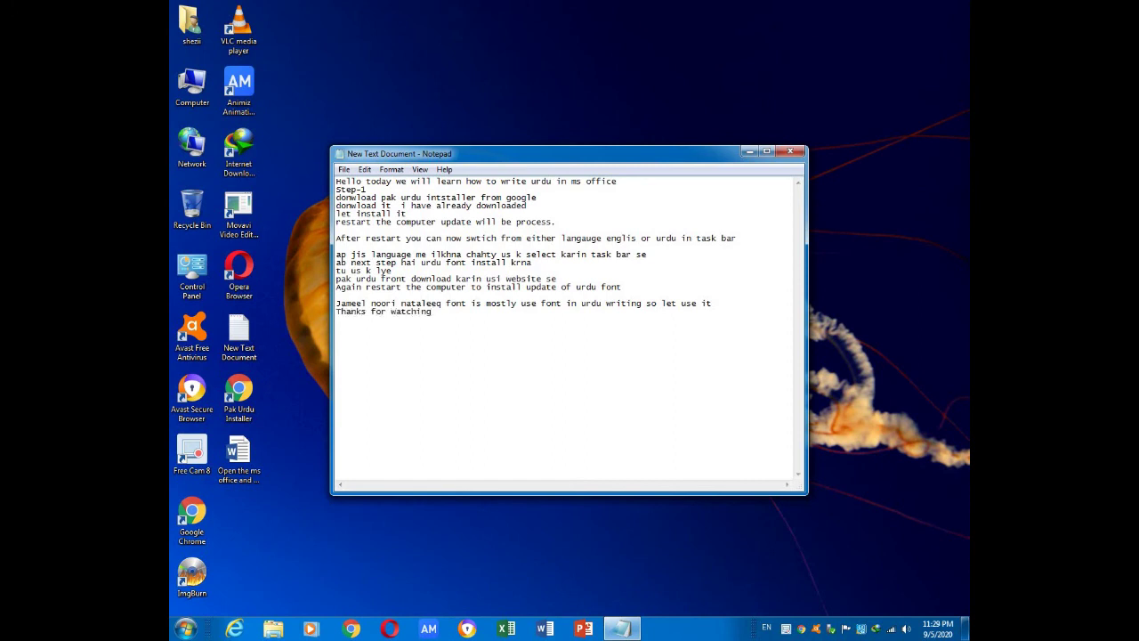